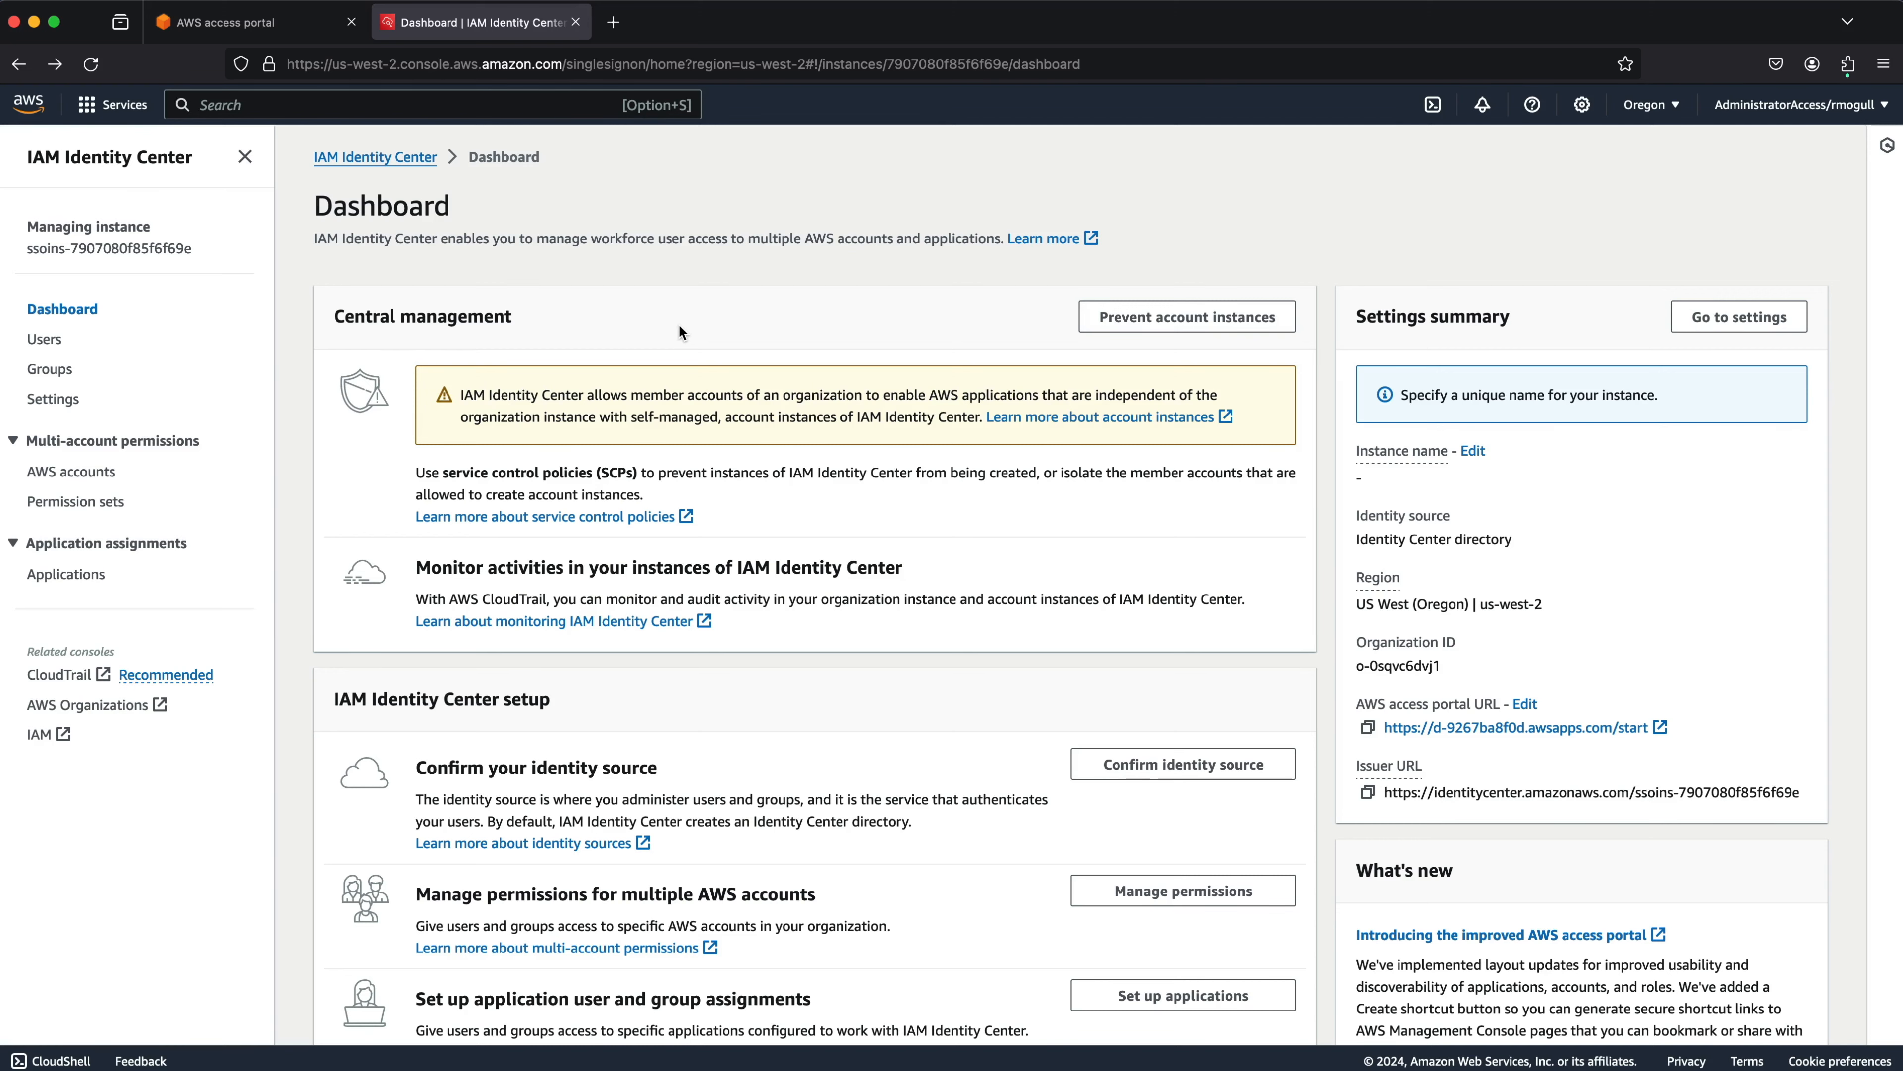
Step: Open the delegated administrator registration page from the management settings of IAM Identity Center
left_click(52, 399)
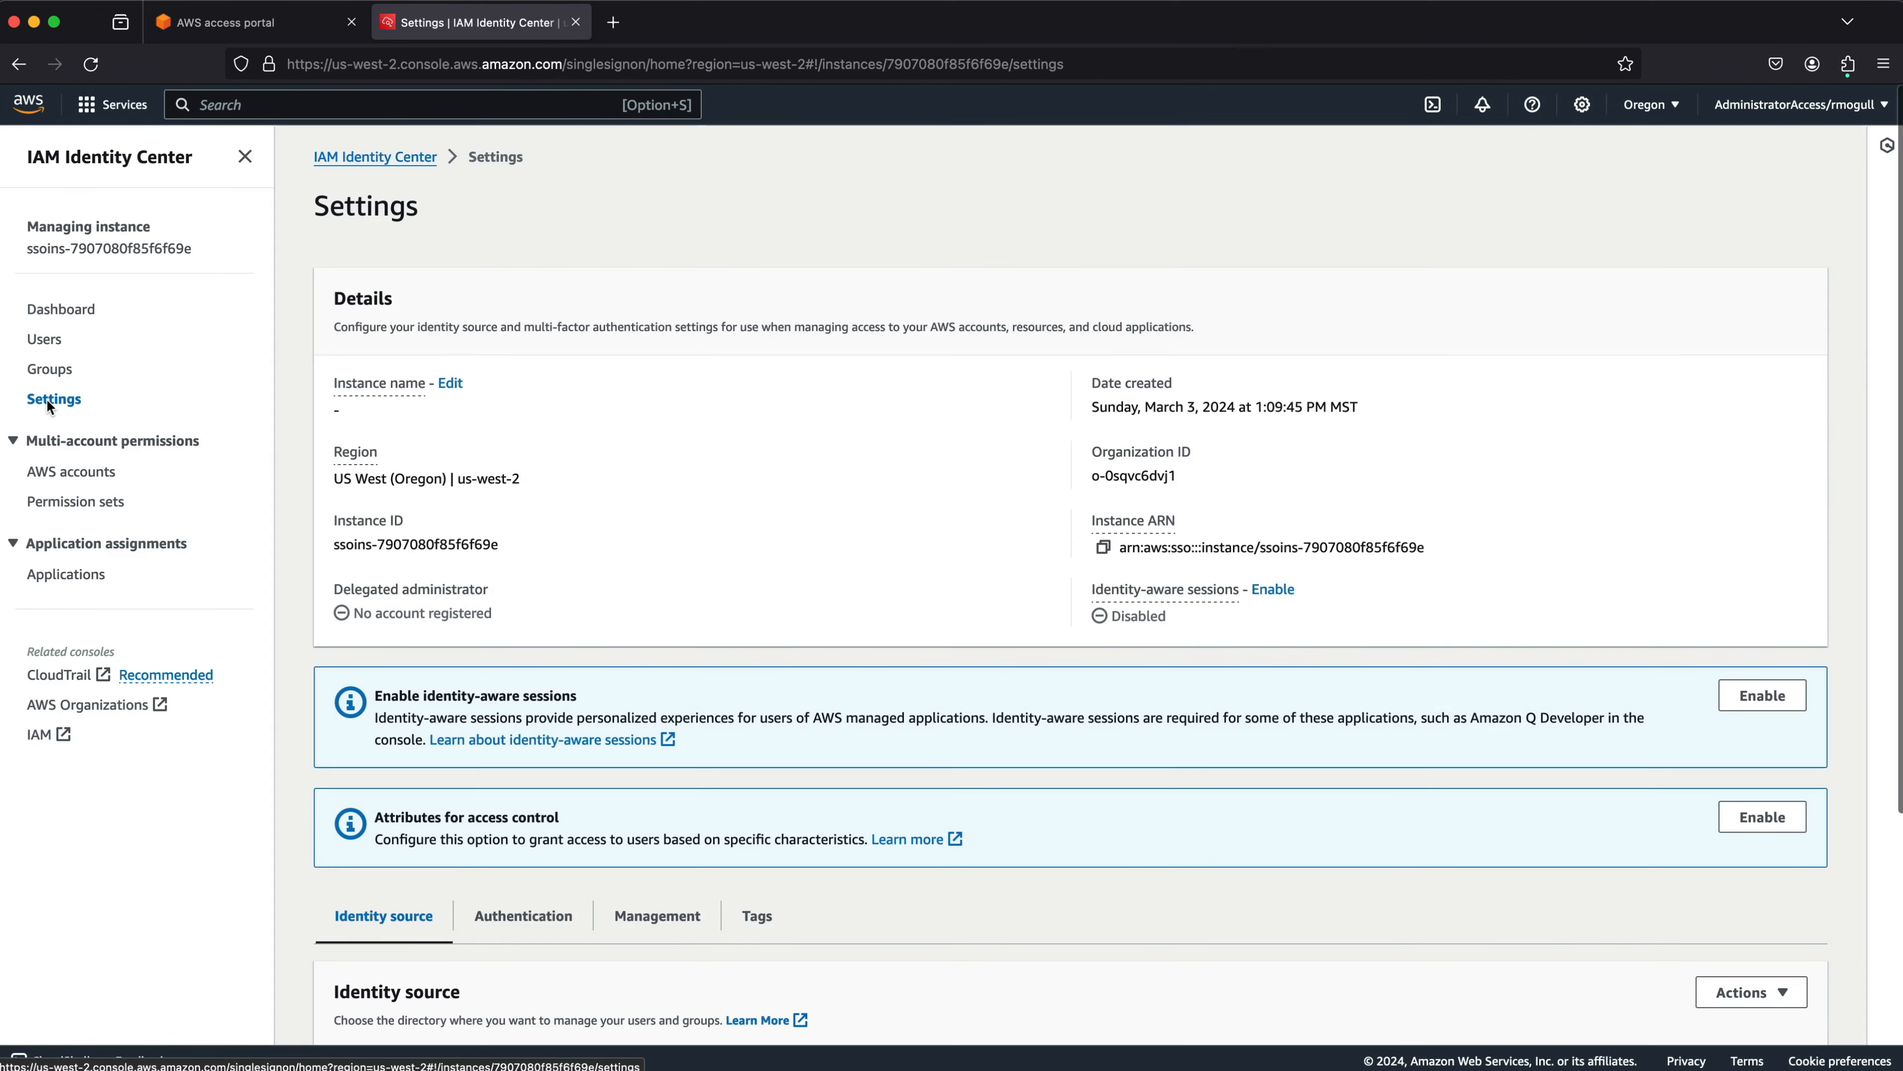
scroll(839, 423, "down", 5)
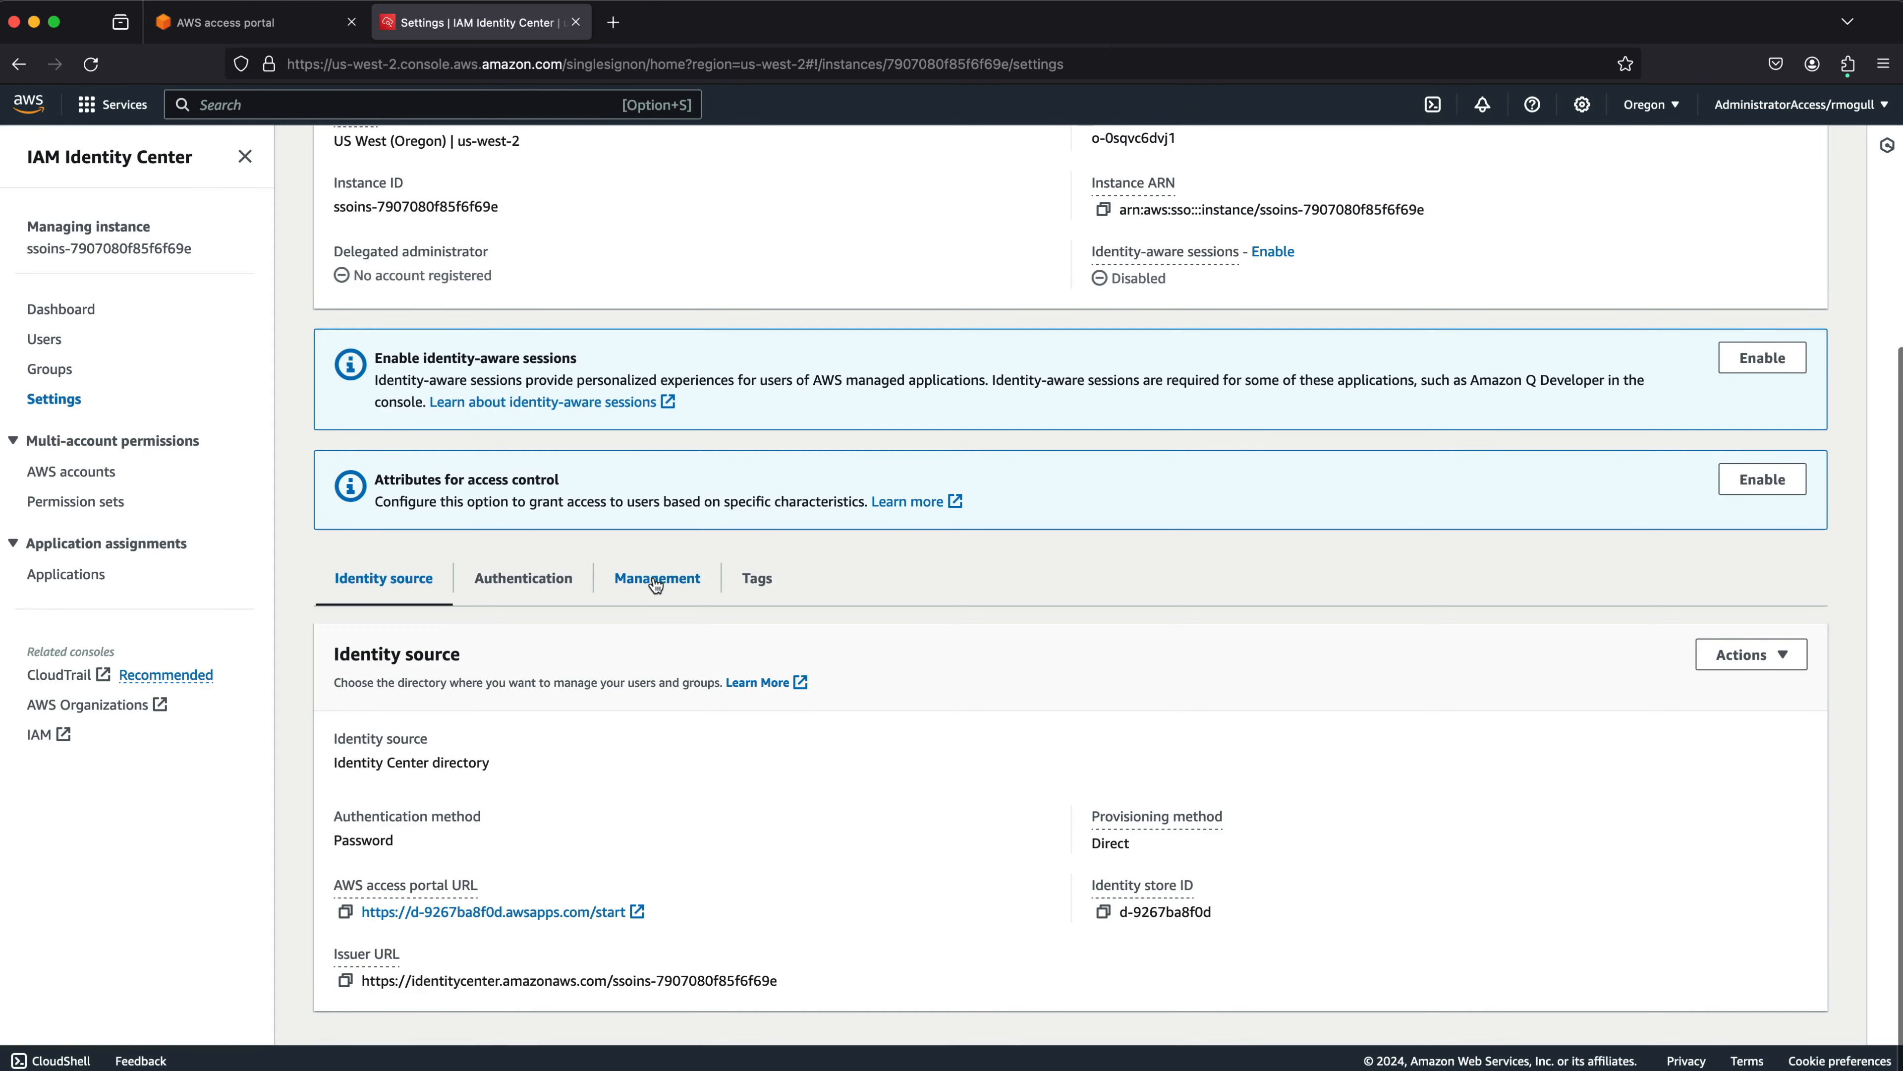
left_click(655, 581)
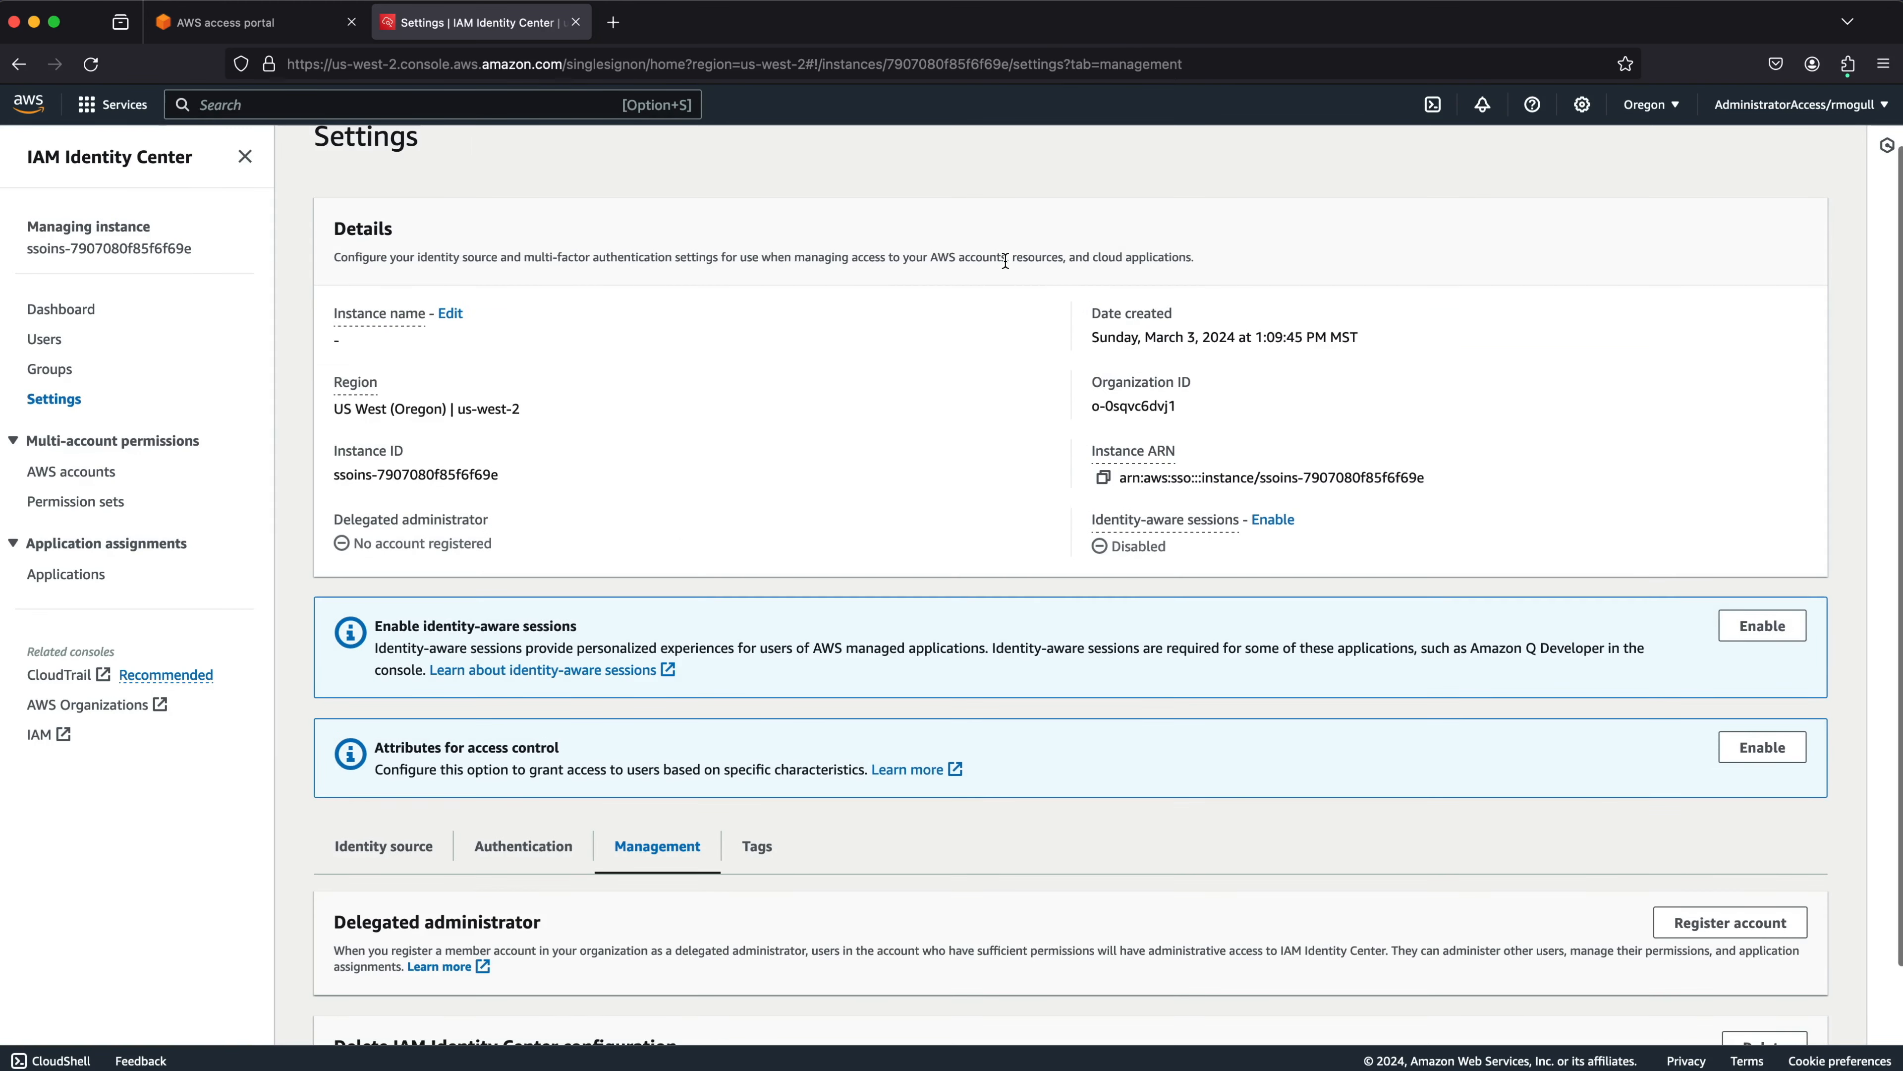
scroll(1006, 260, "down", 2)
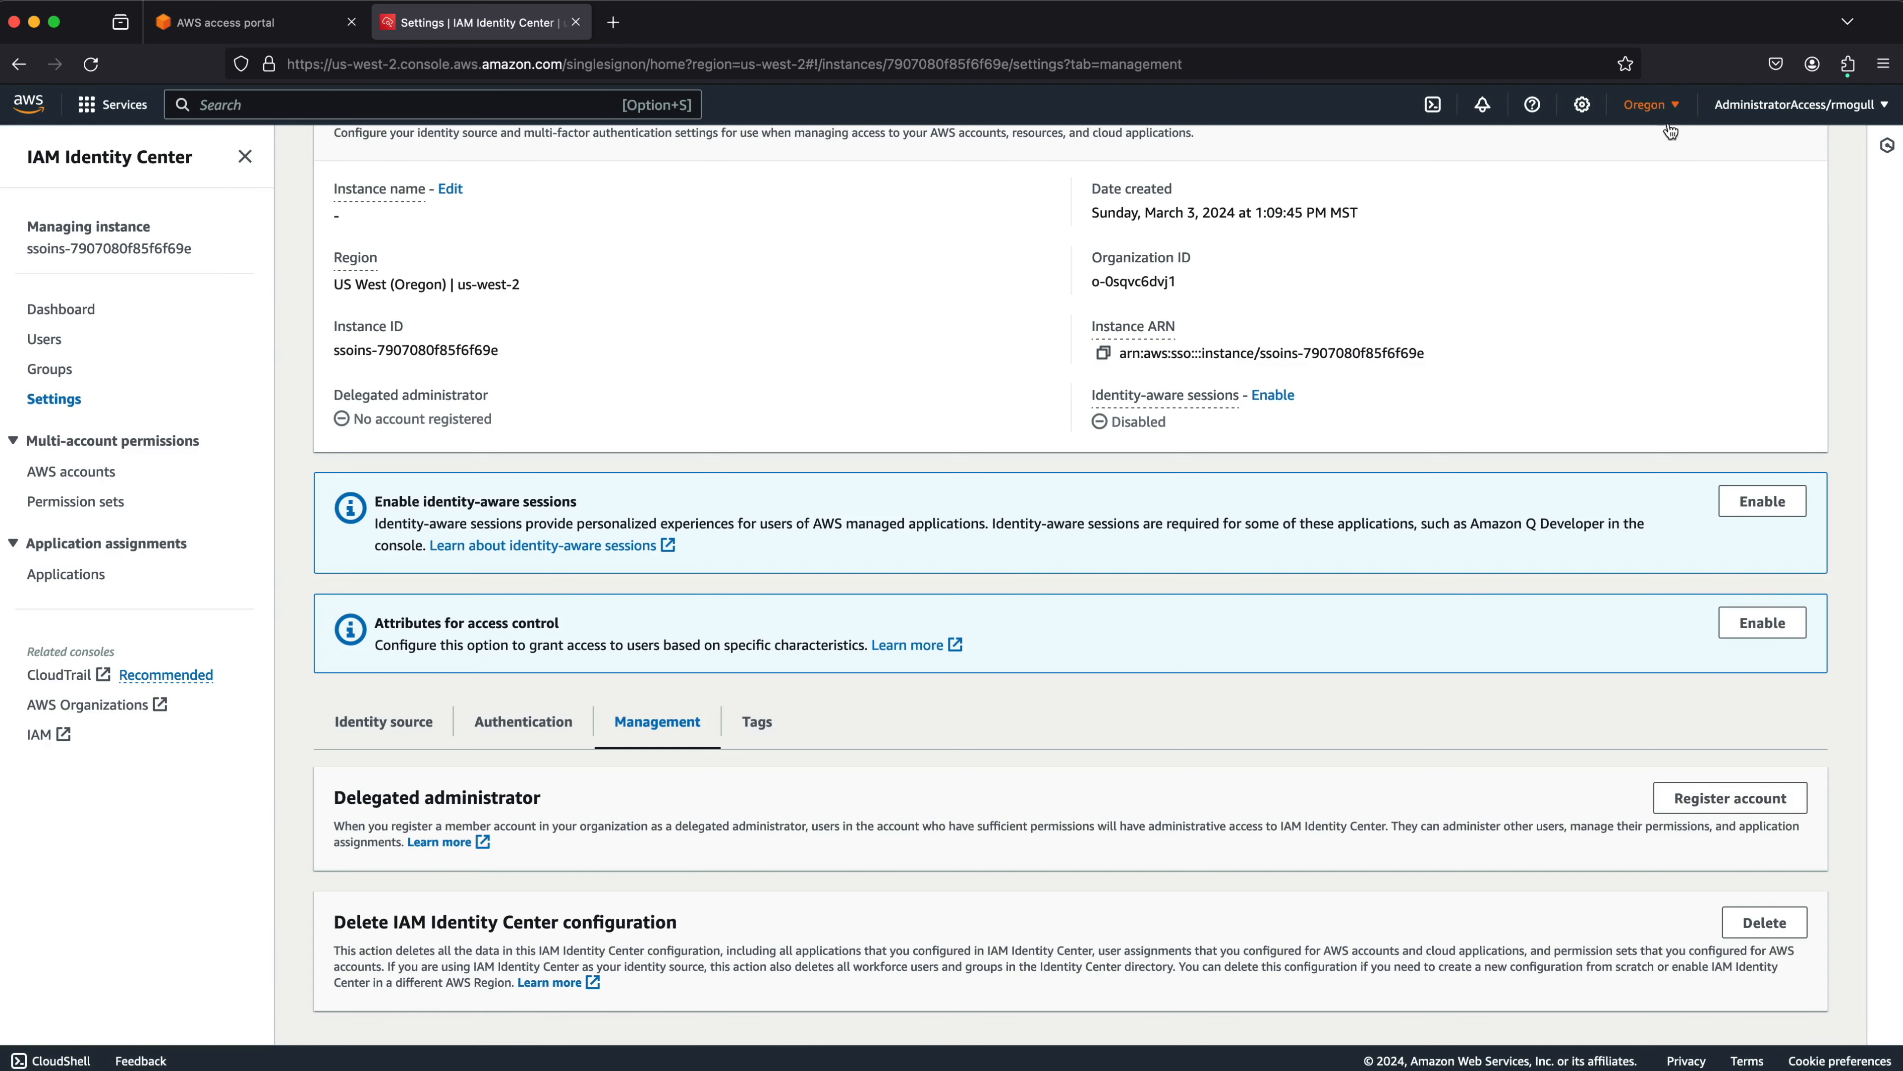
left_click(1673, 107)
left_click(1697, 727)
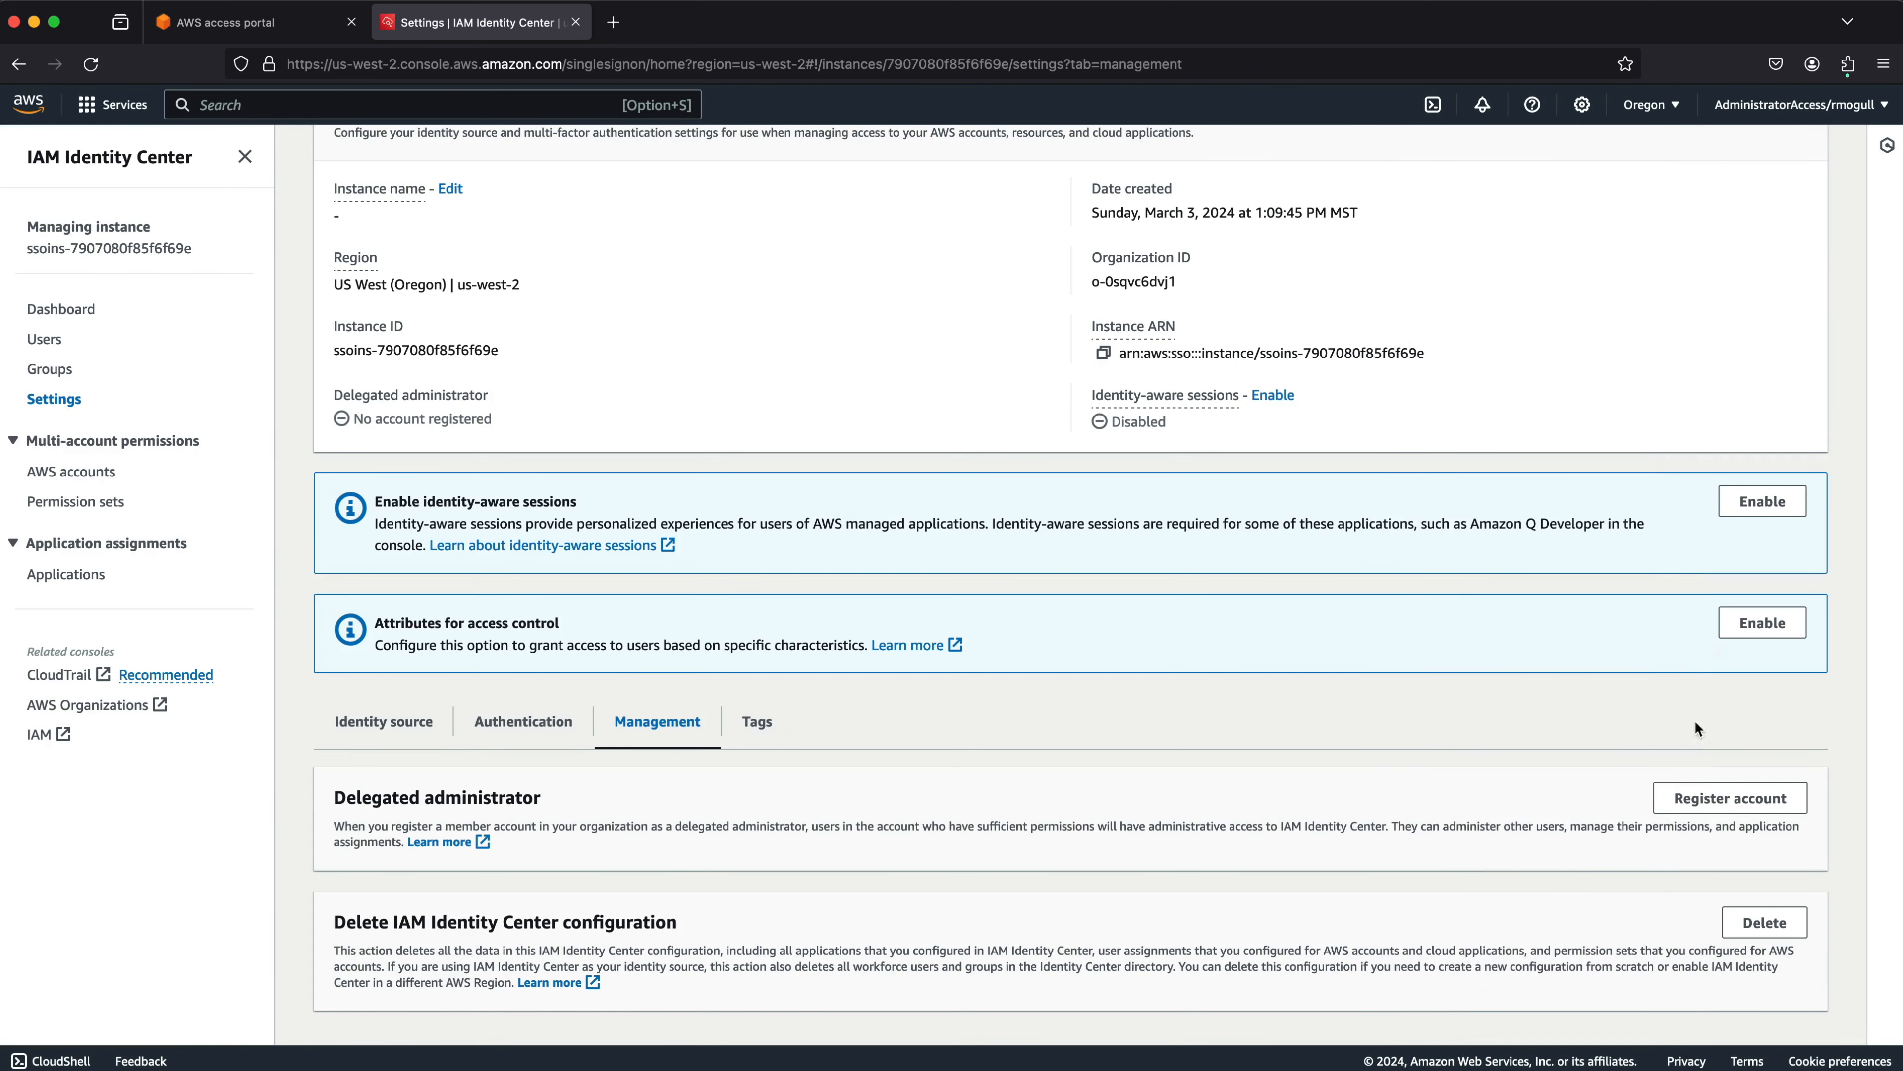
left_click(1731, 798)
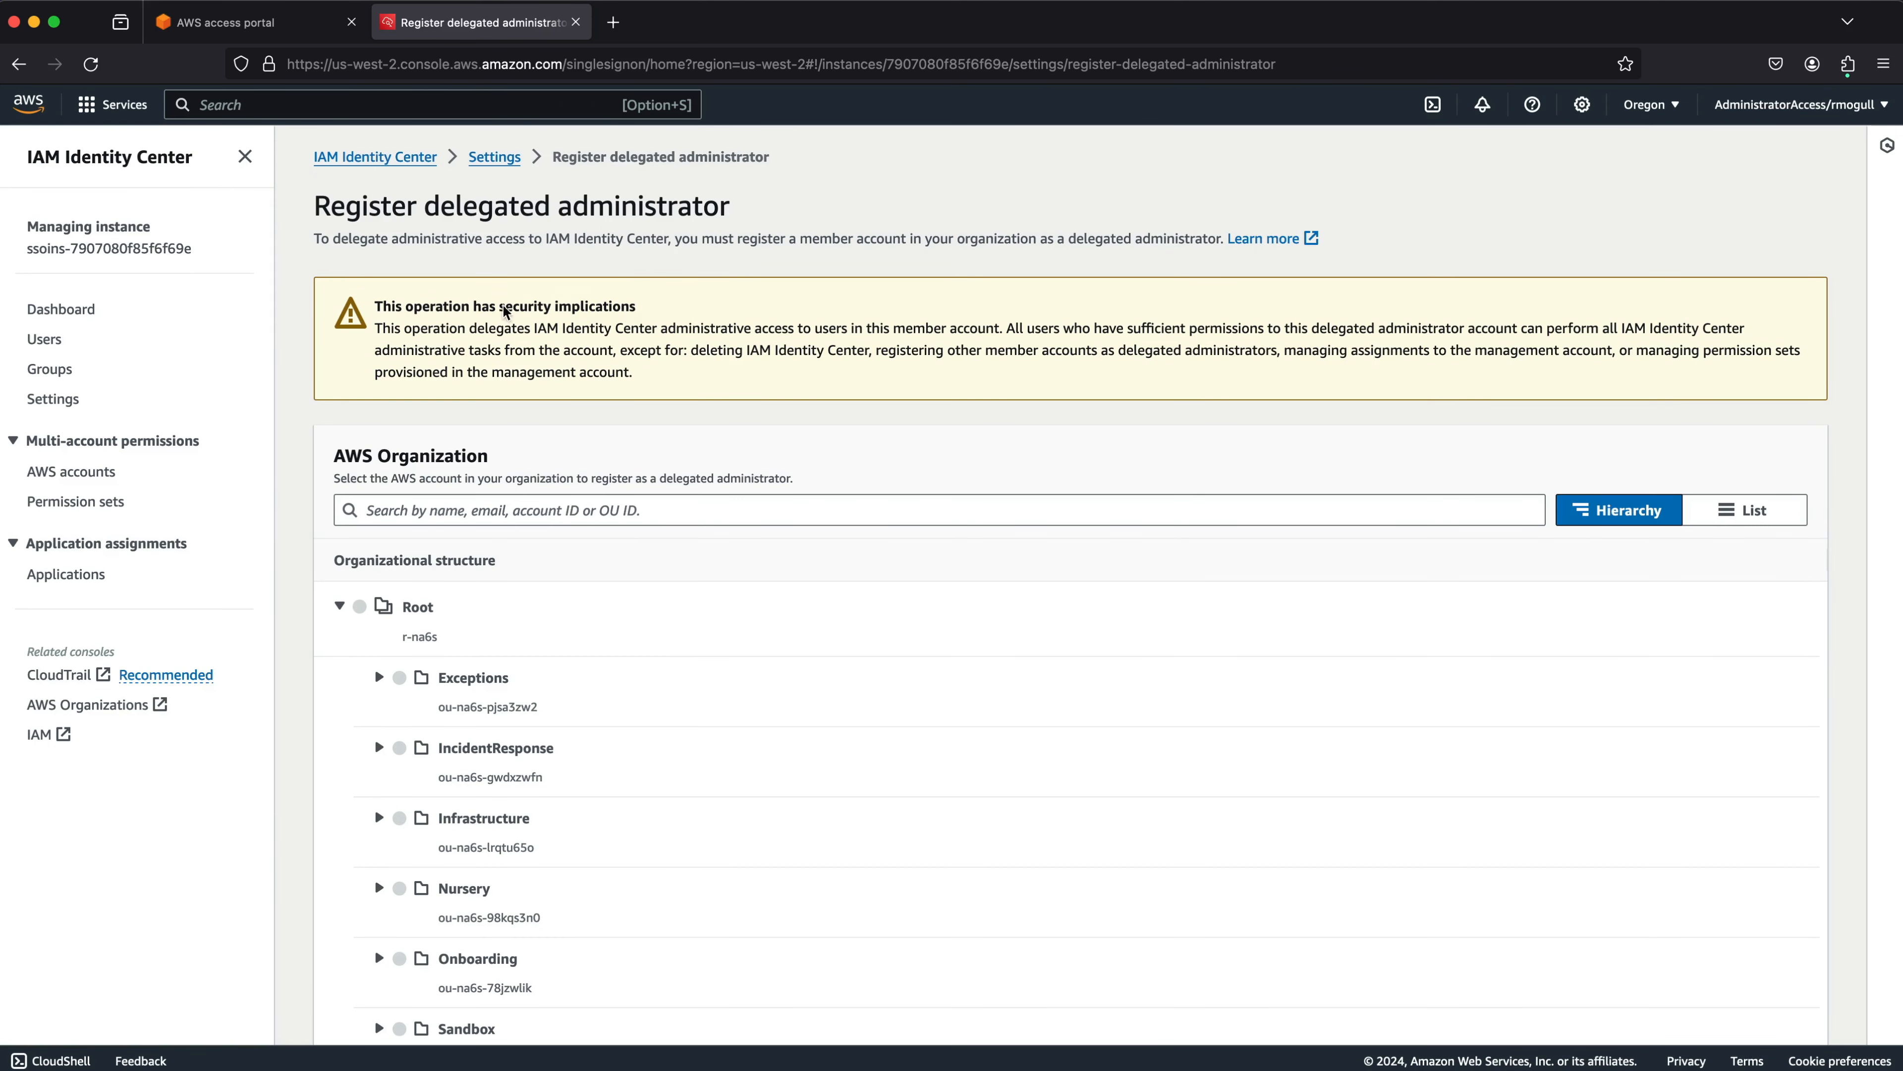
Step: Register the IAM account from the Security organizational unit as the delegated administrator for IAM Identity Center
left_click_drag(373, 304, 813, 387)
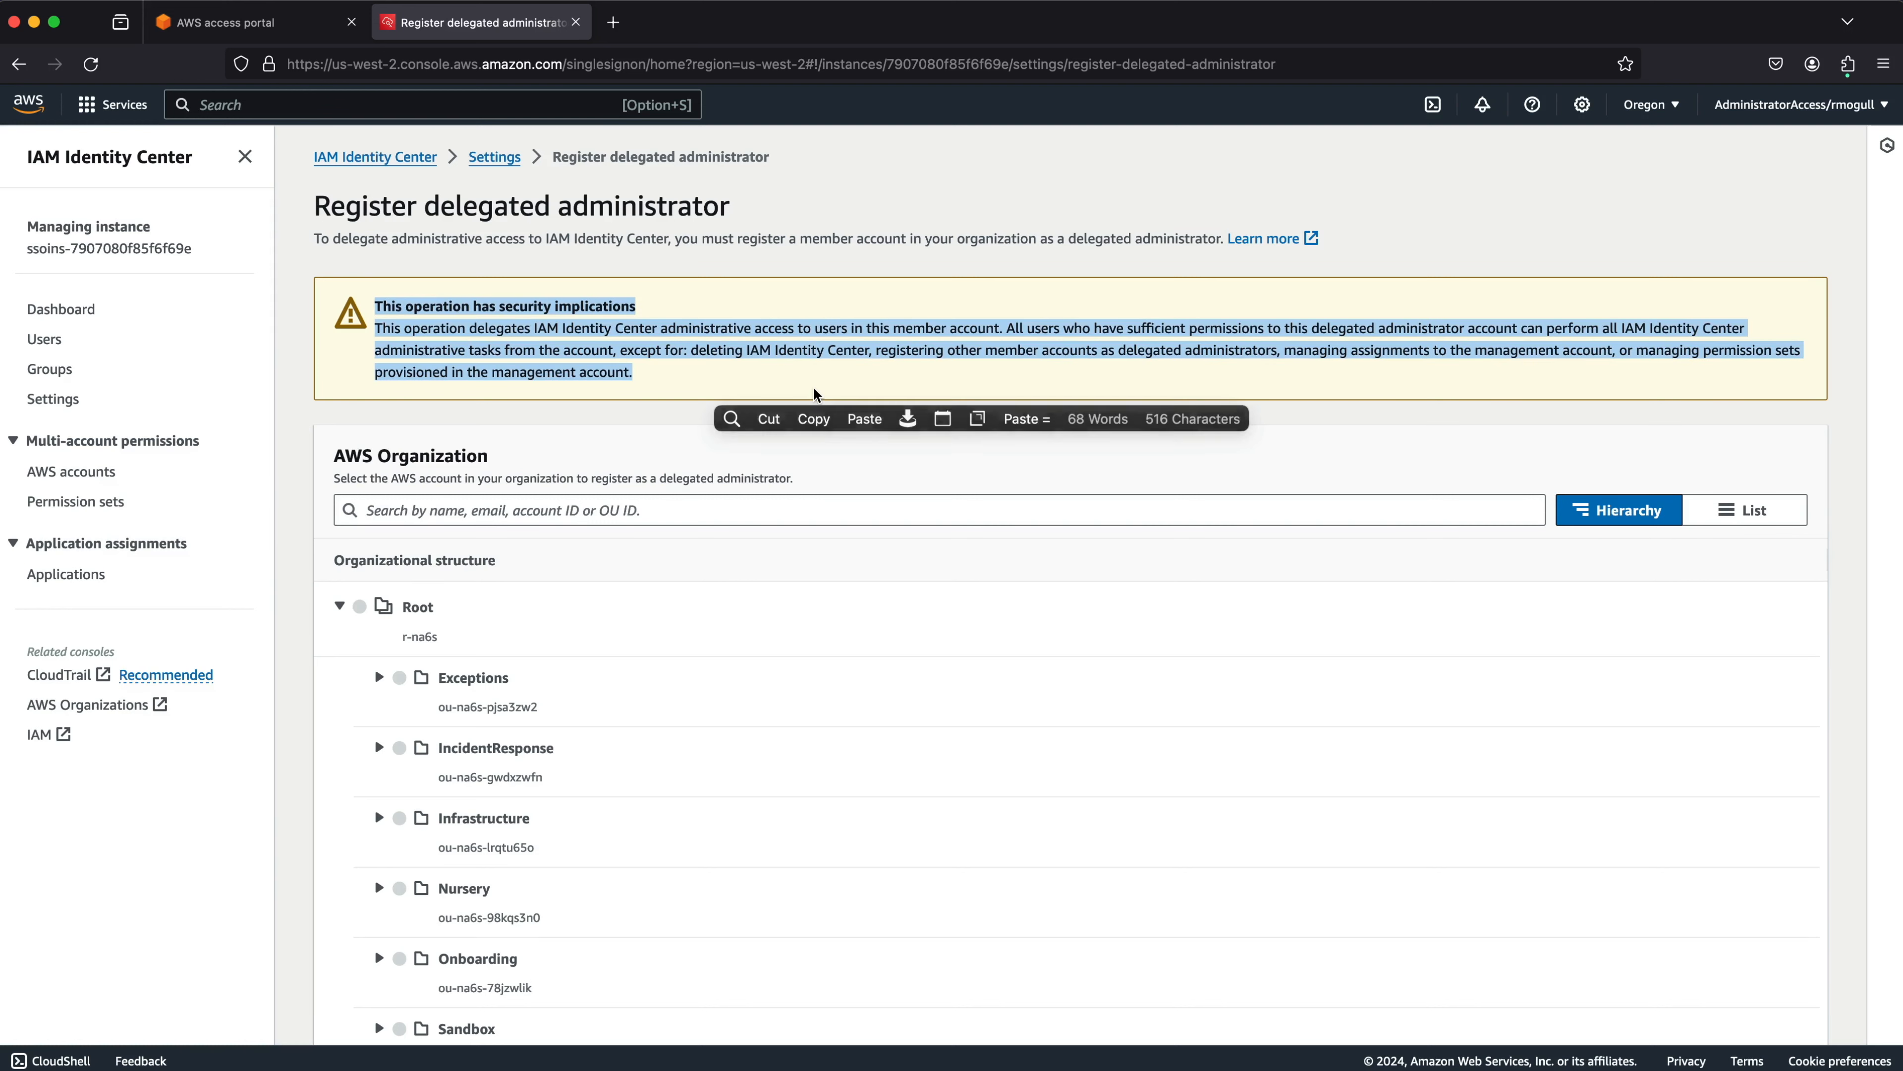
left_click(1375, 429)
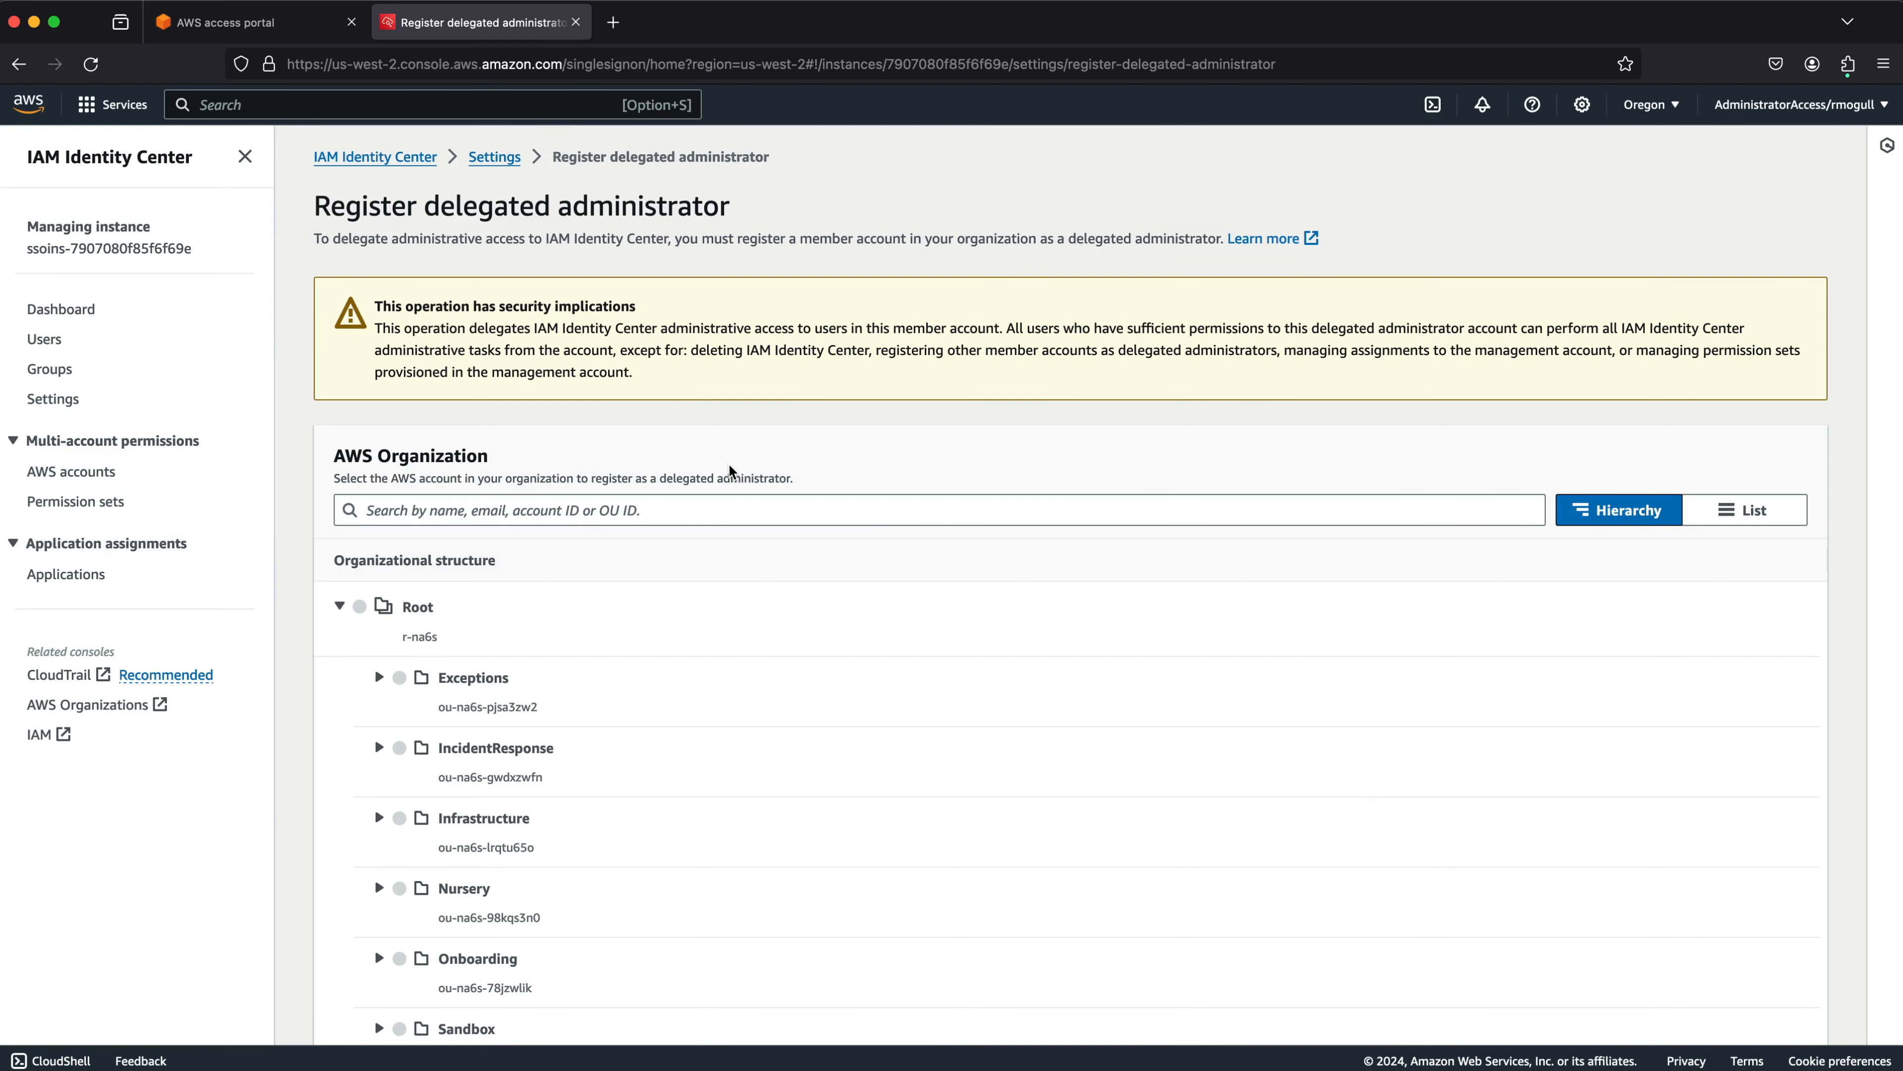
scroll(728, 471, "down", 5)
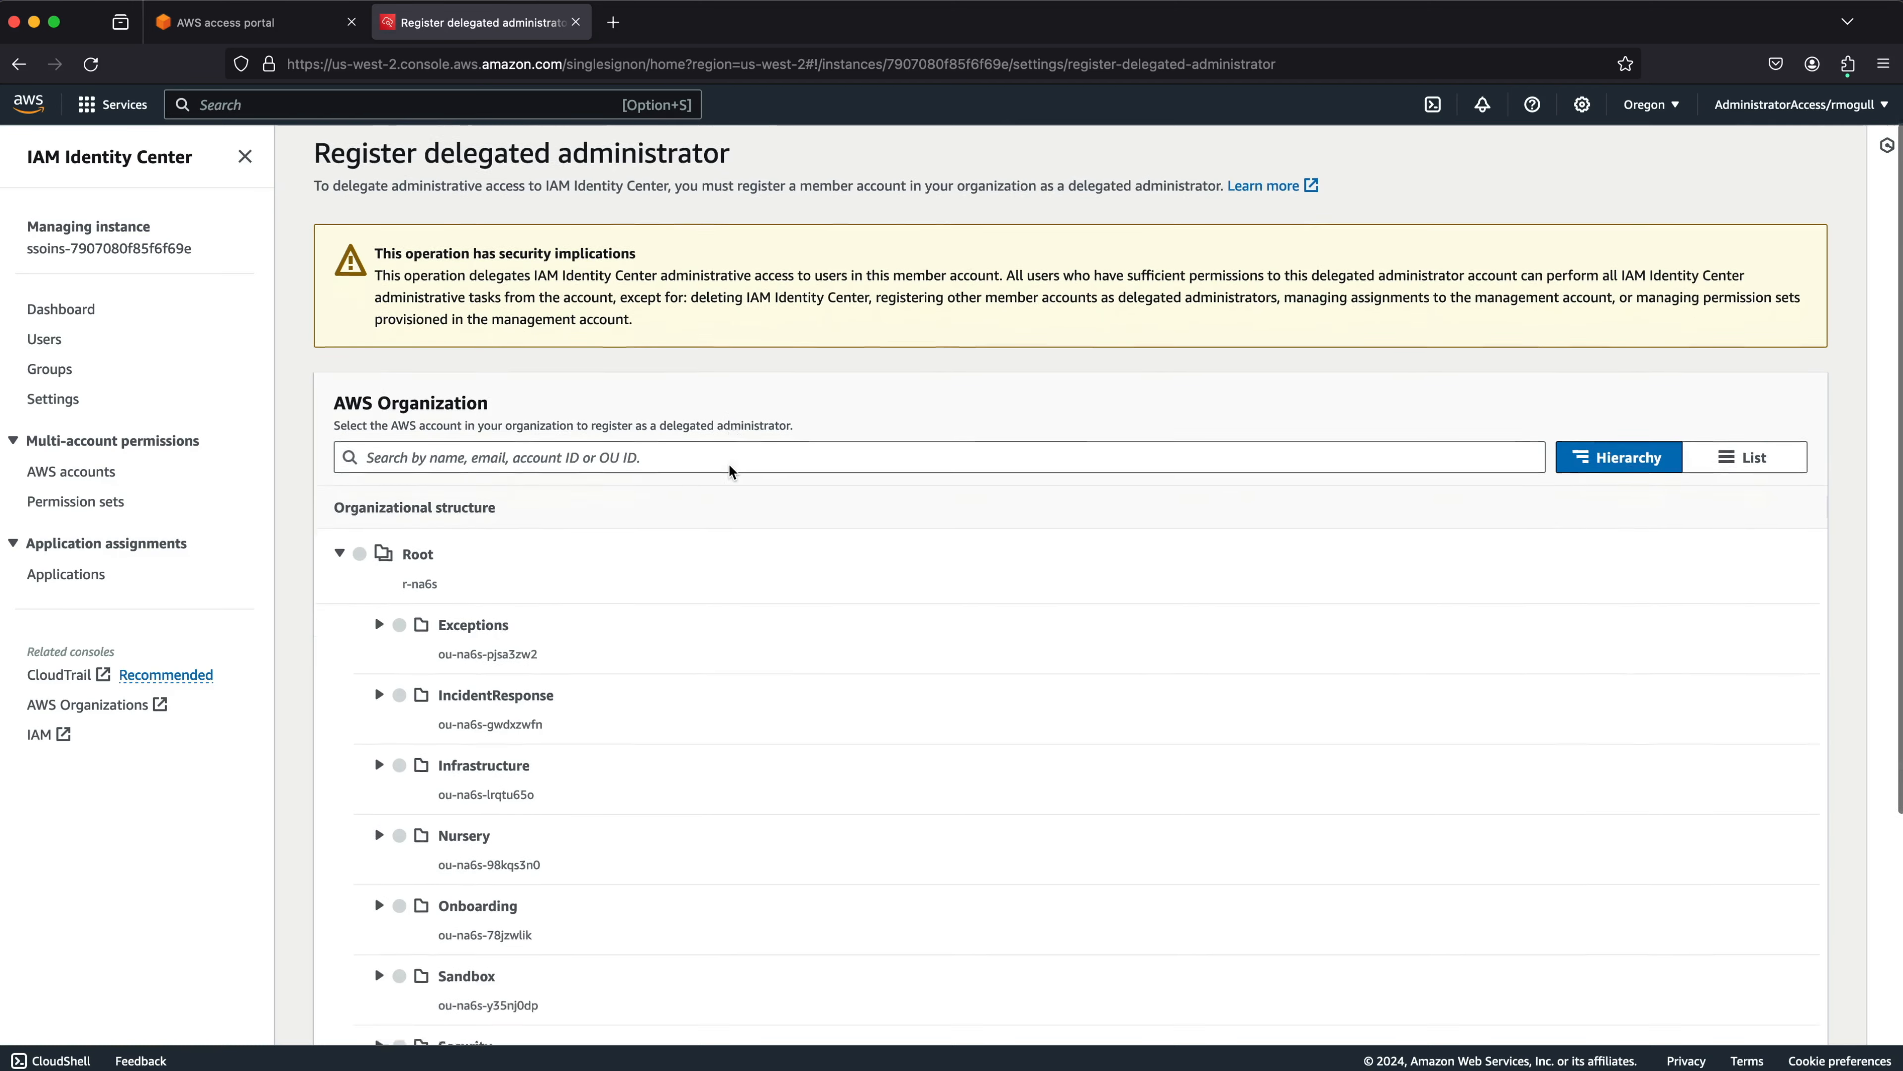
left_click(378, 690)
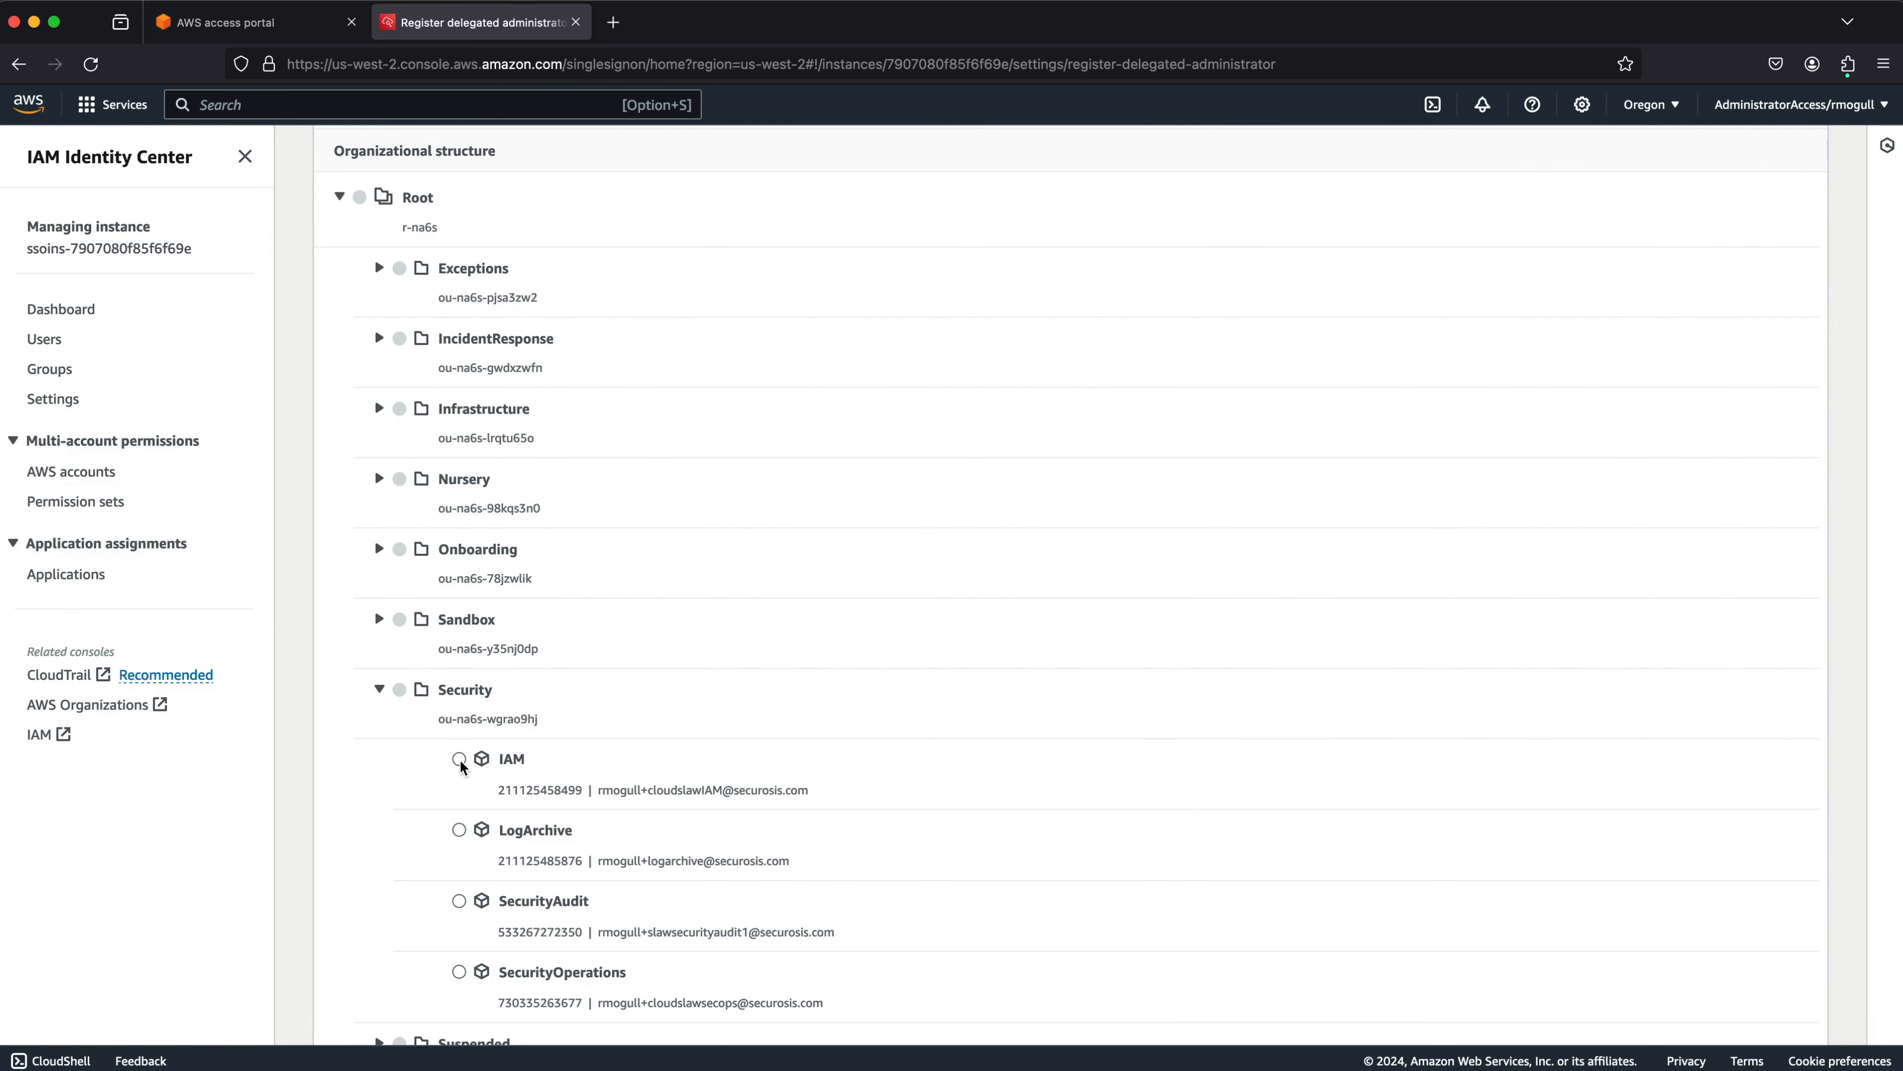
scroll(1350, 624, "down", 4)
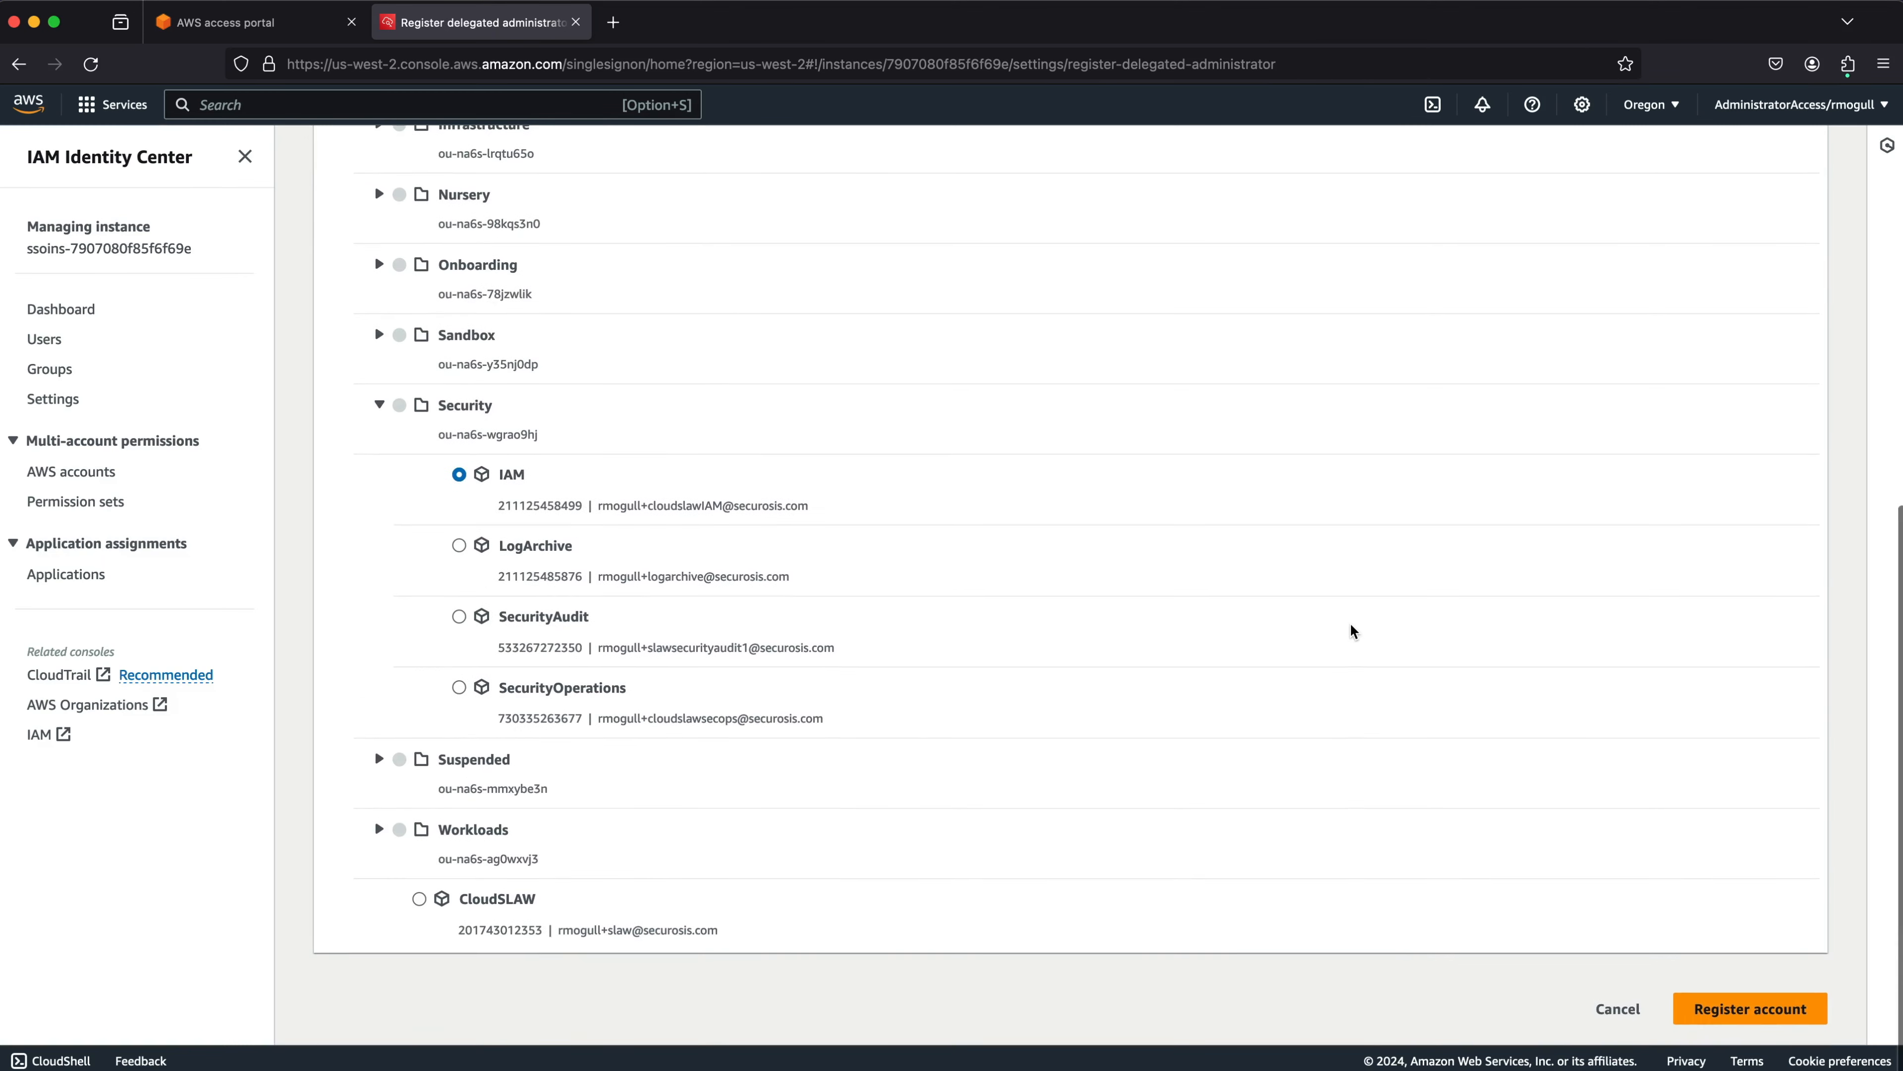
left_click(1731, 1020)
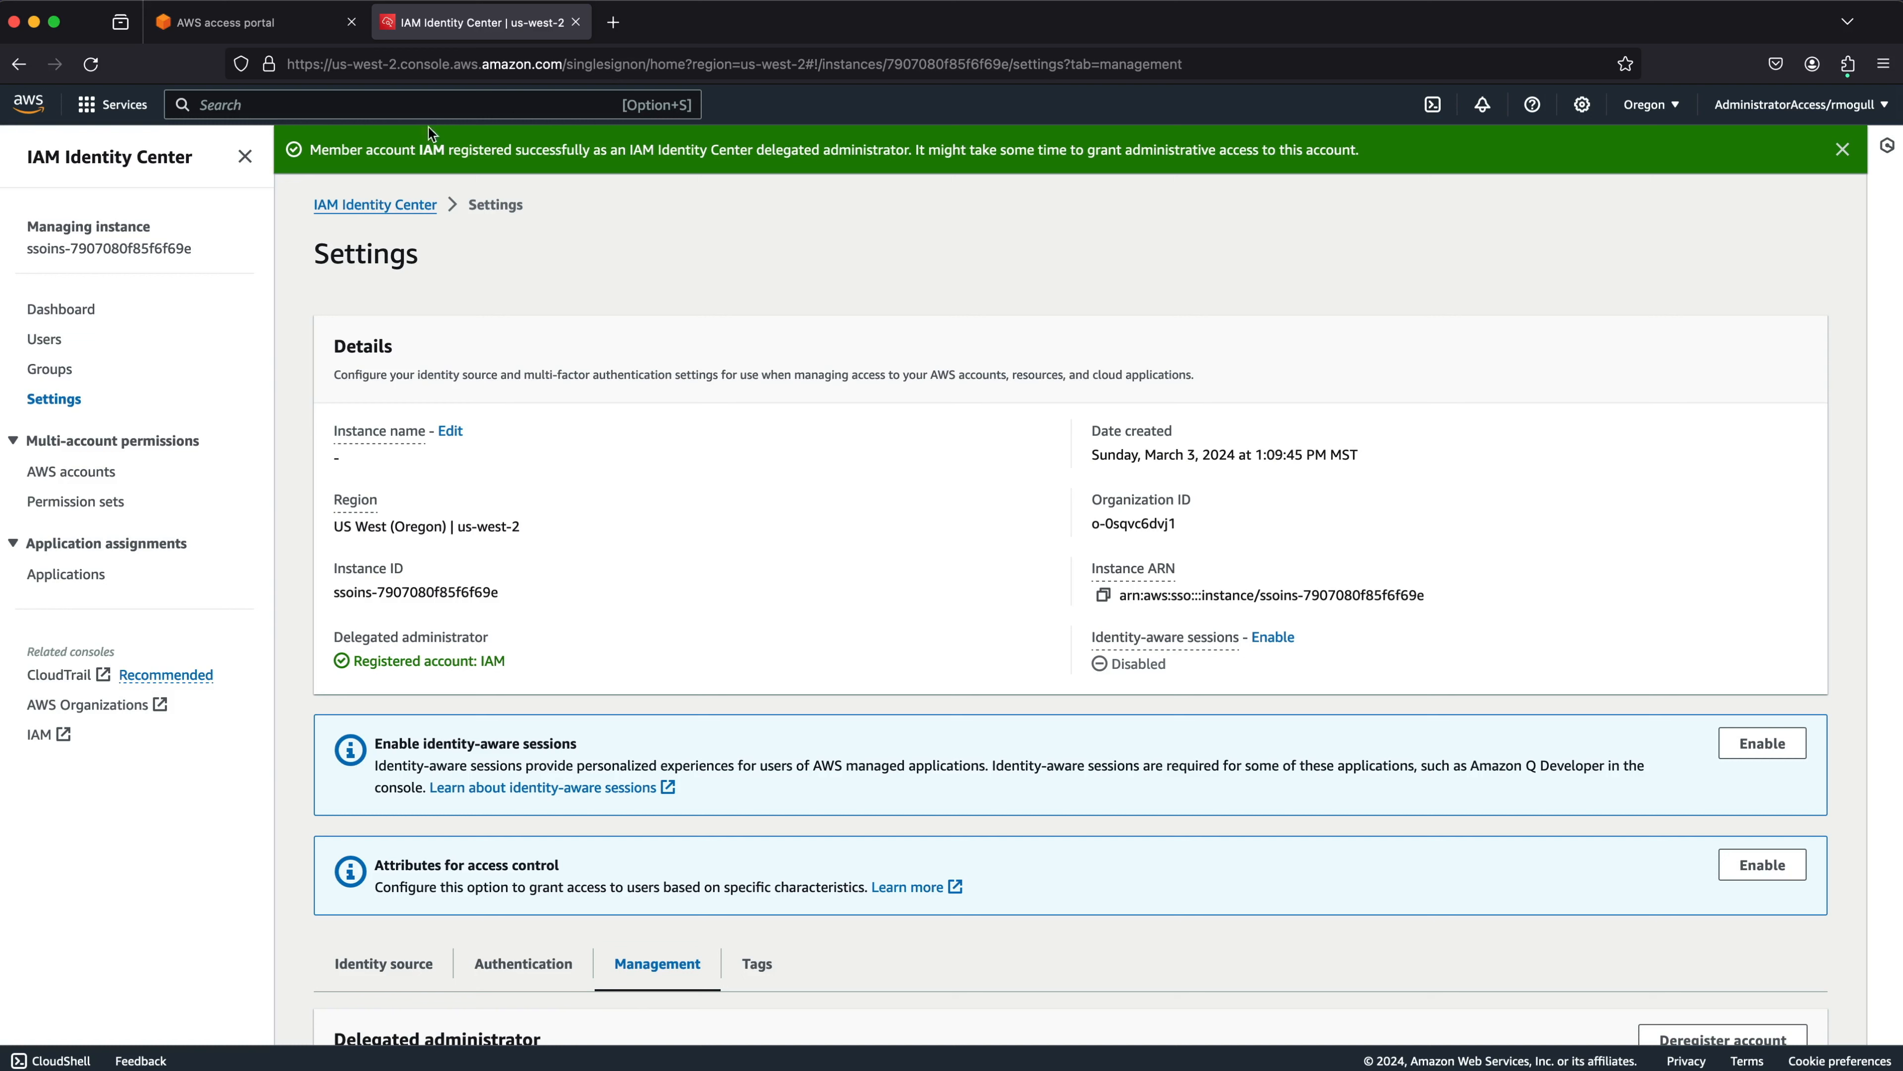
left_click_drag(1434, 158, 950, 142)
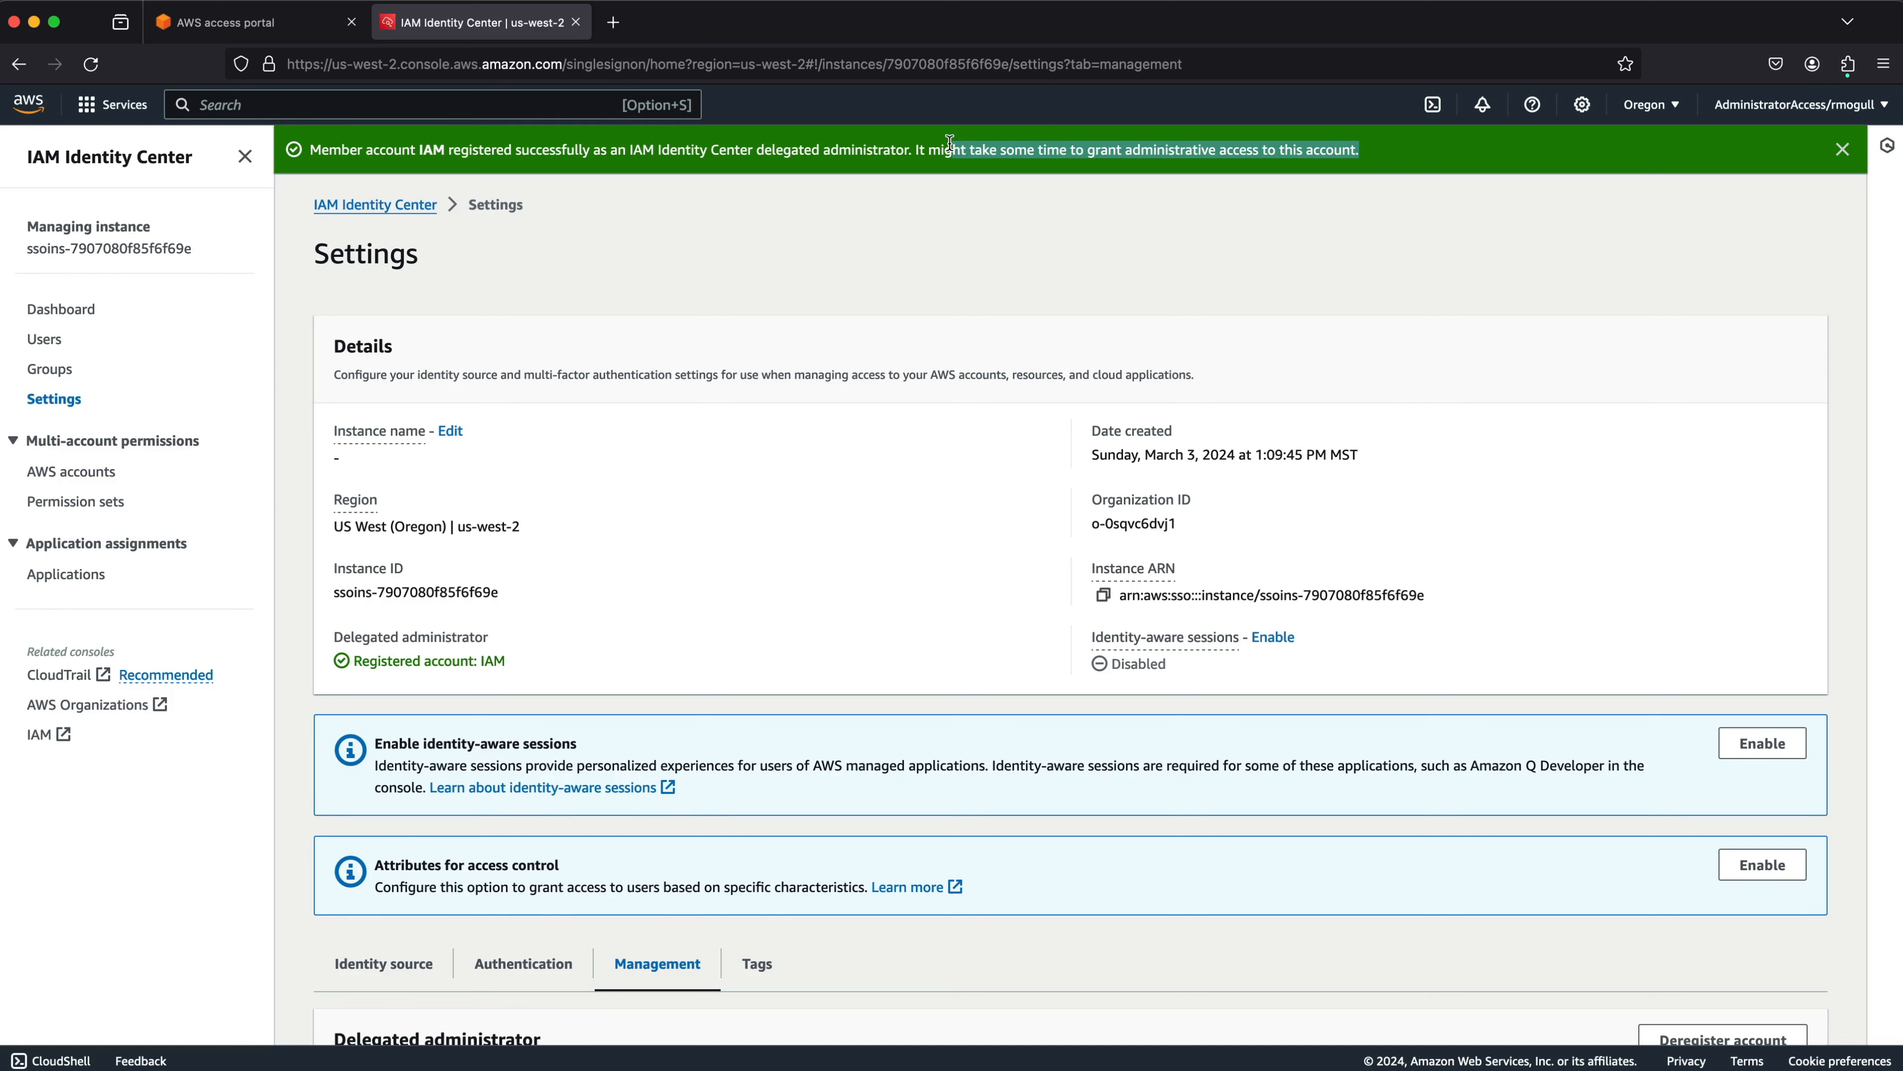
left_click(984, 291)
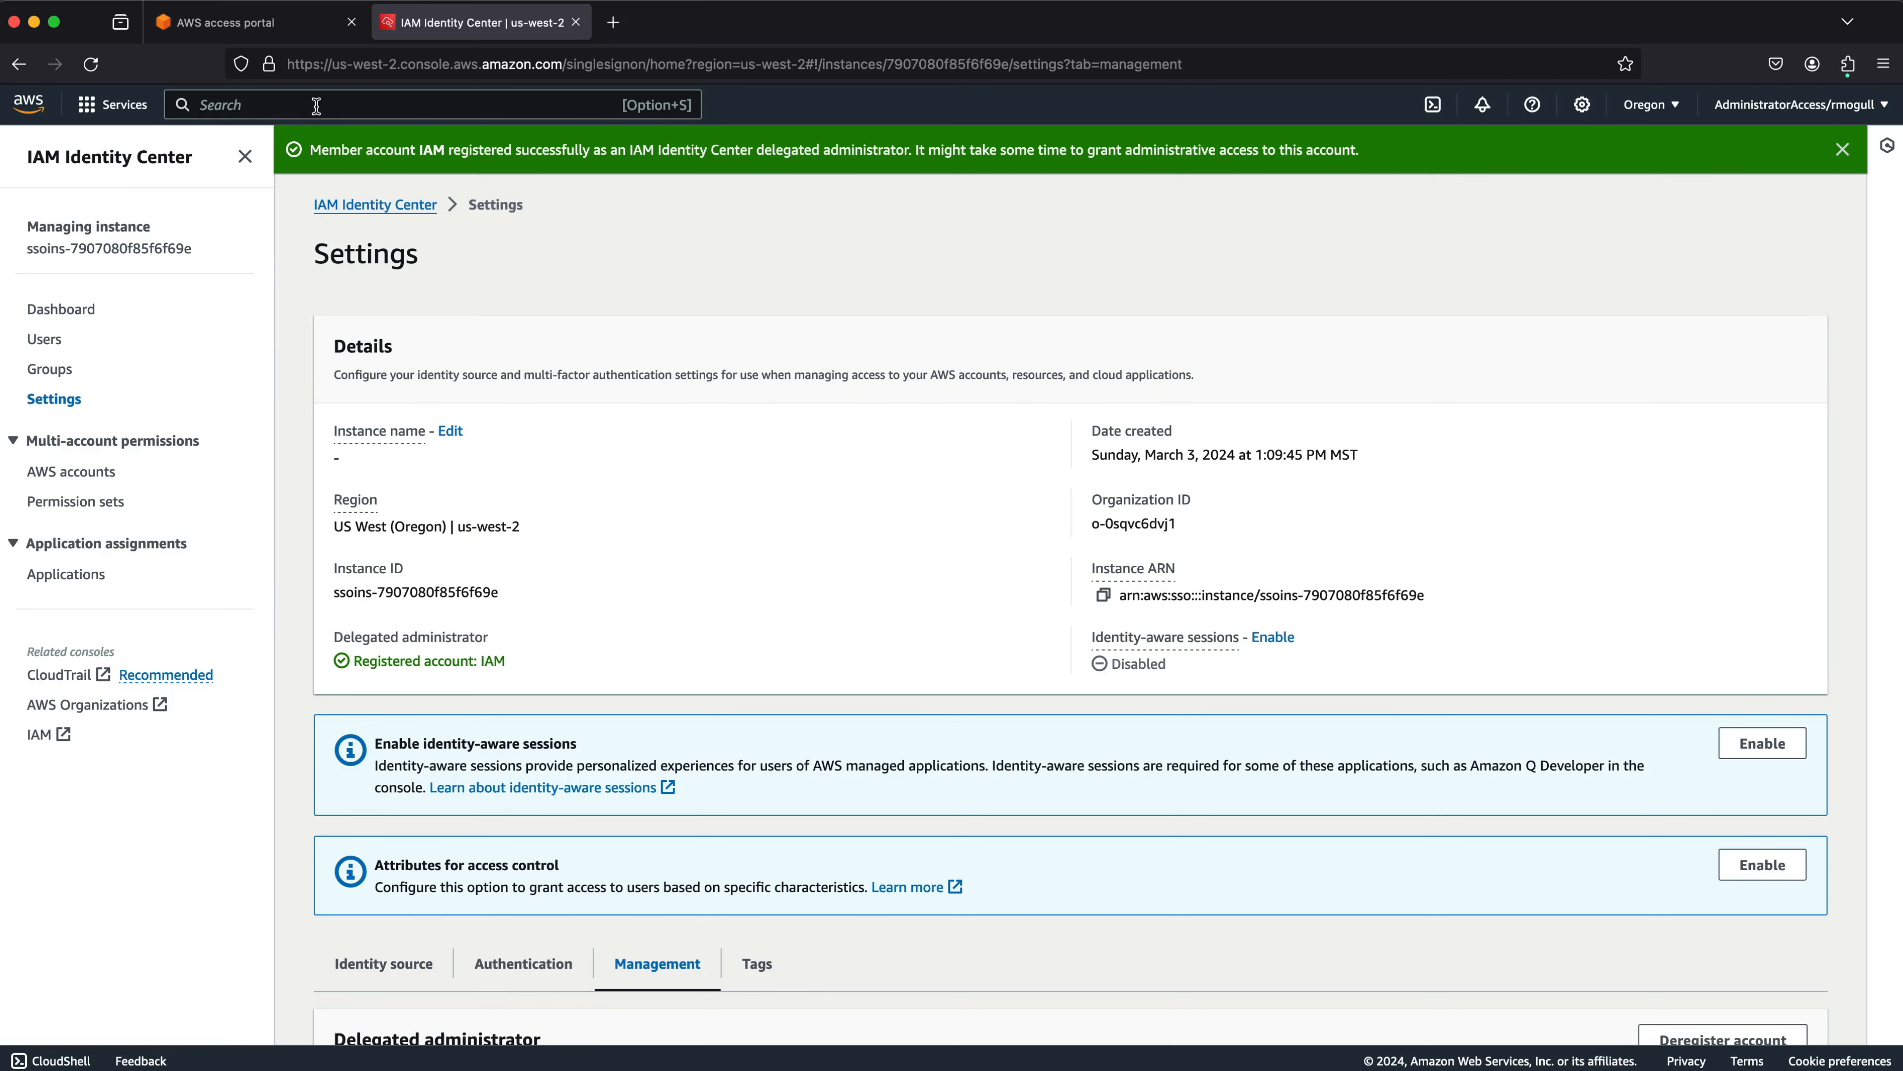
Step: Search the console for "cloudtrail" and open the CloudTrail service's settings
type("cloudtrail")
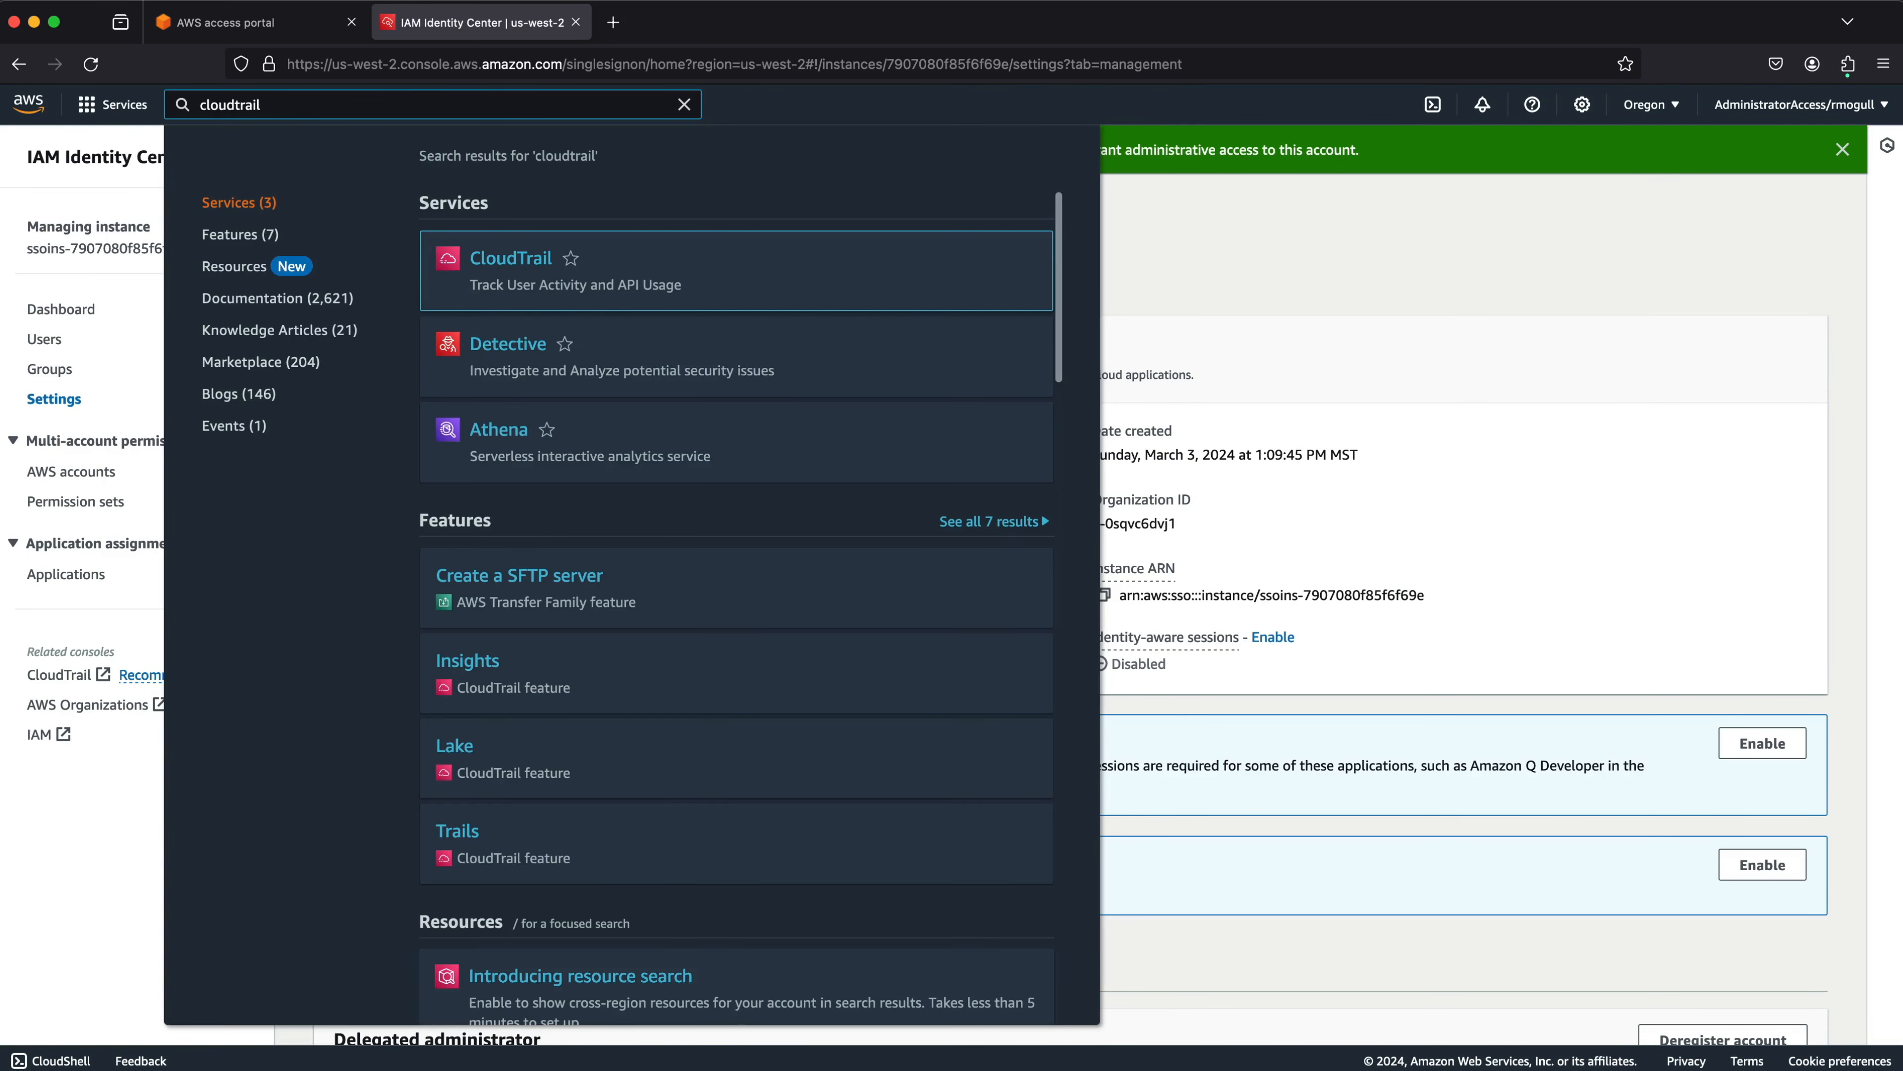
mouse_move(480, 262)
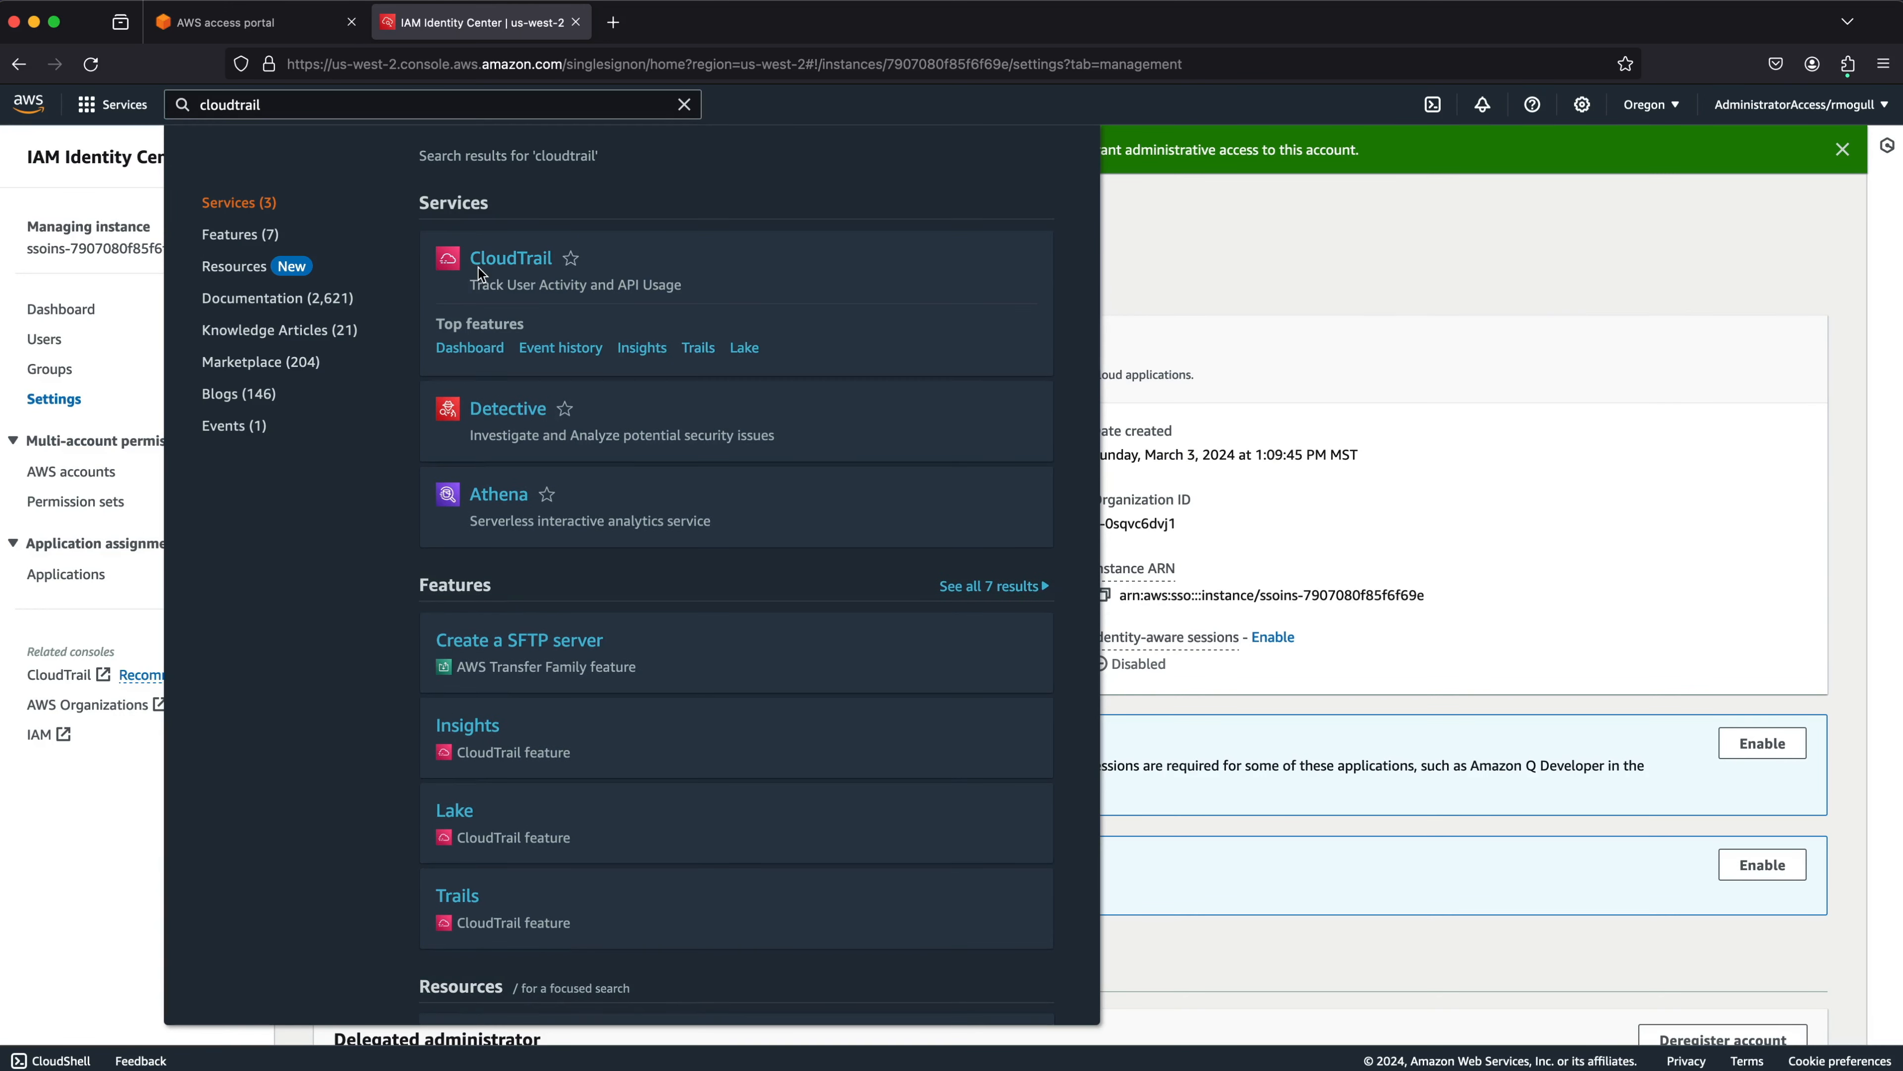
left_click(529, 267)
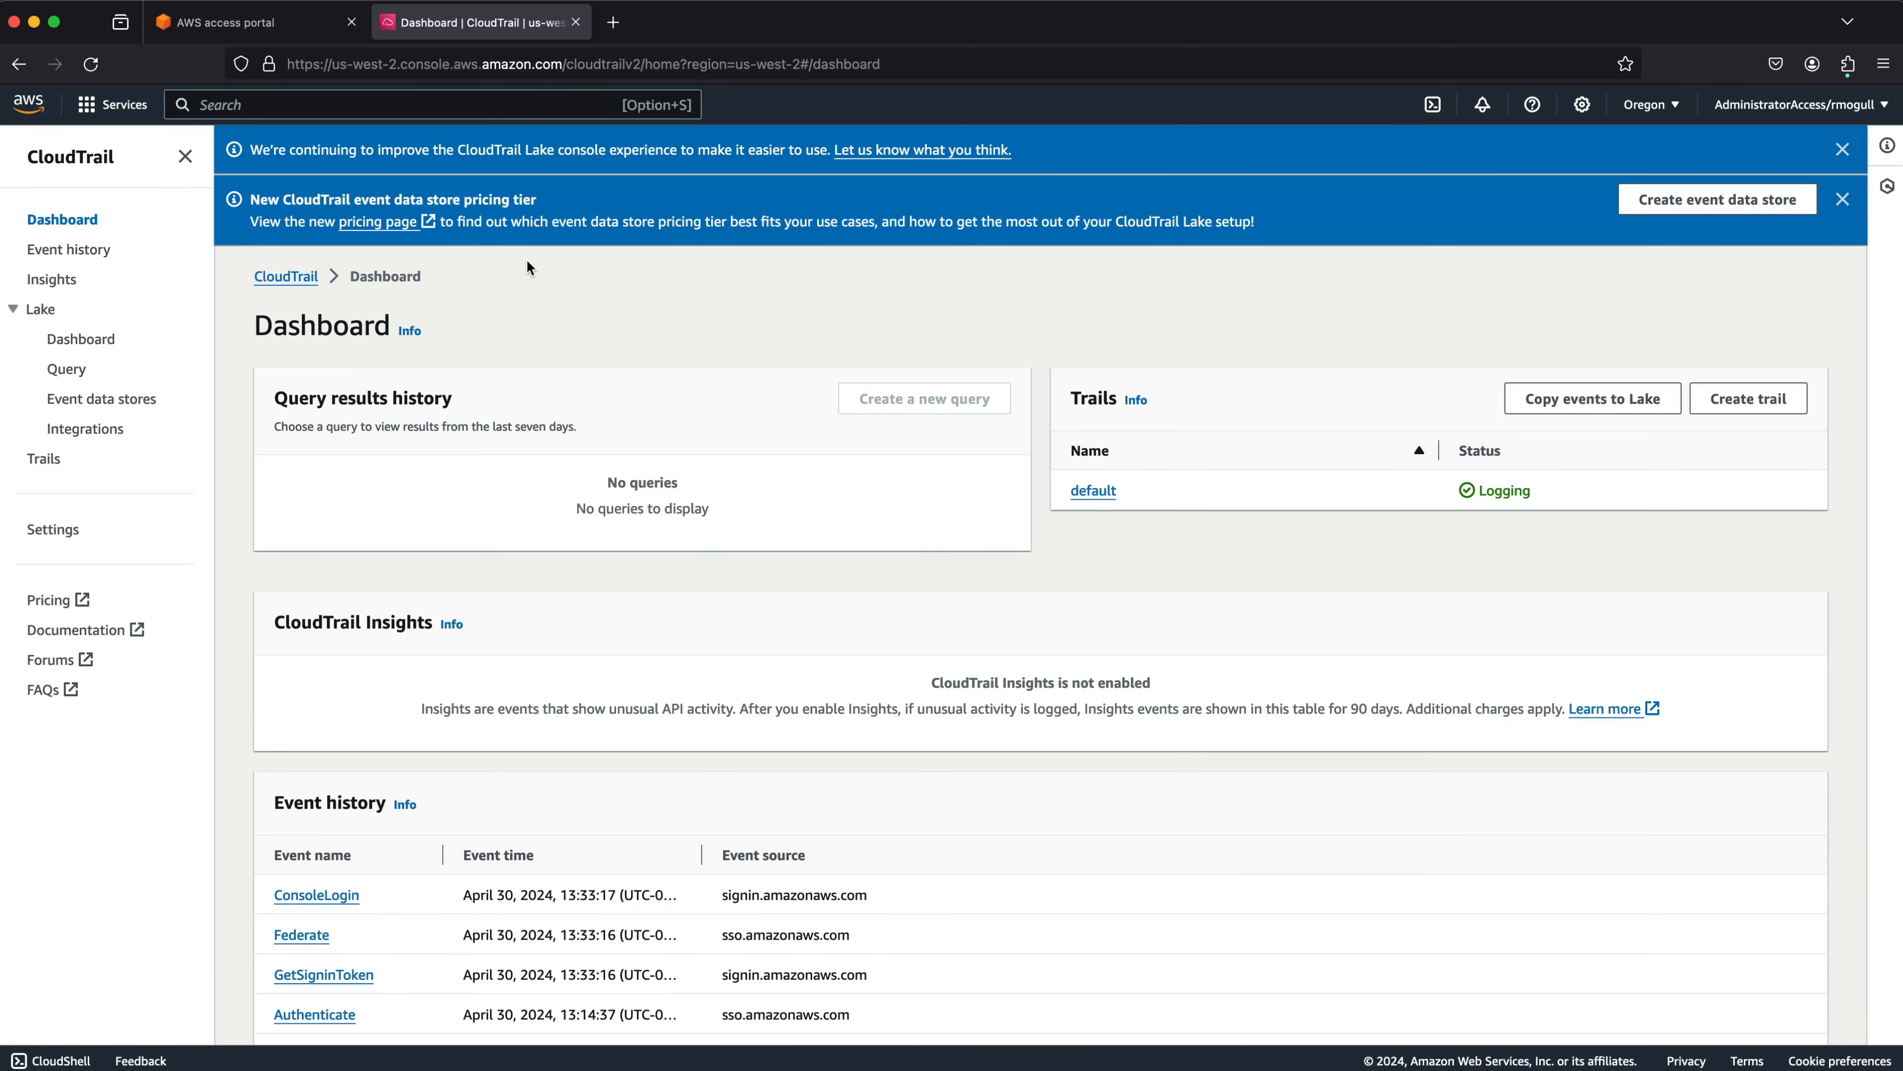
left_click(47, 532)
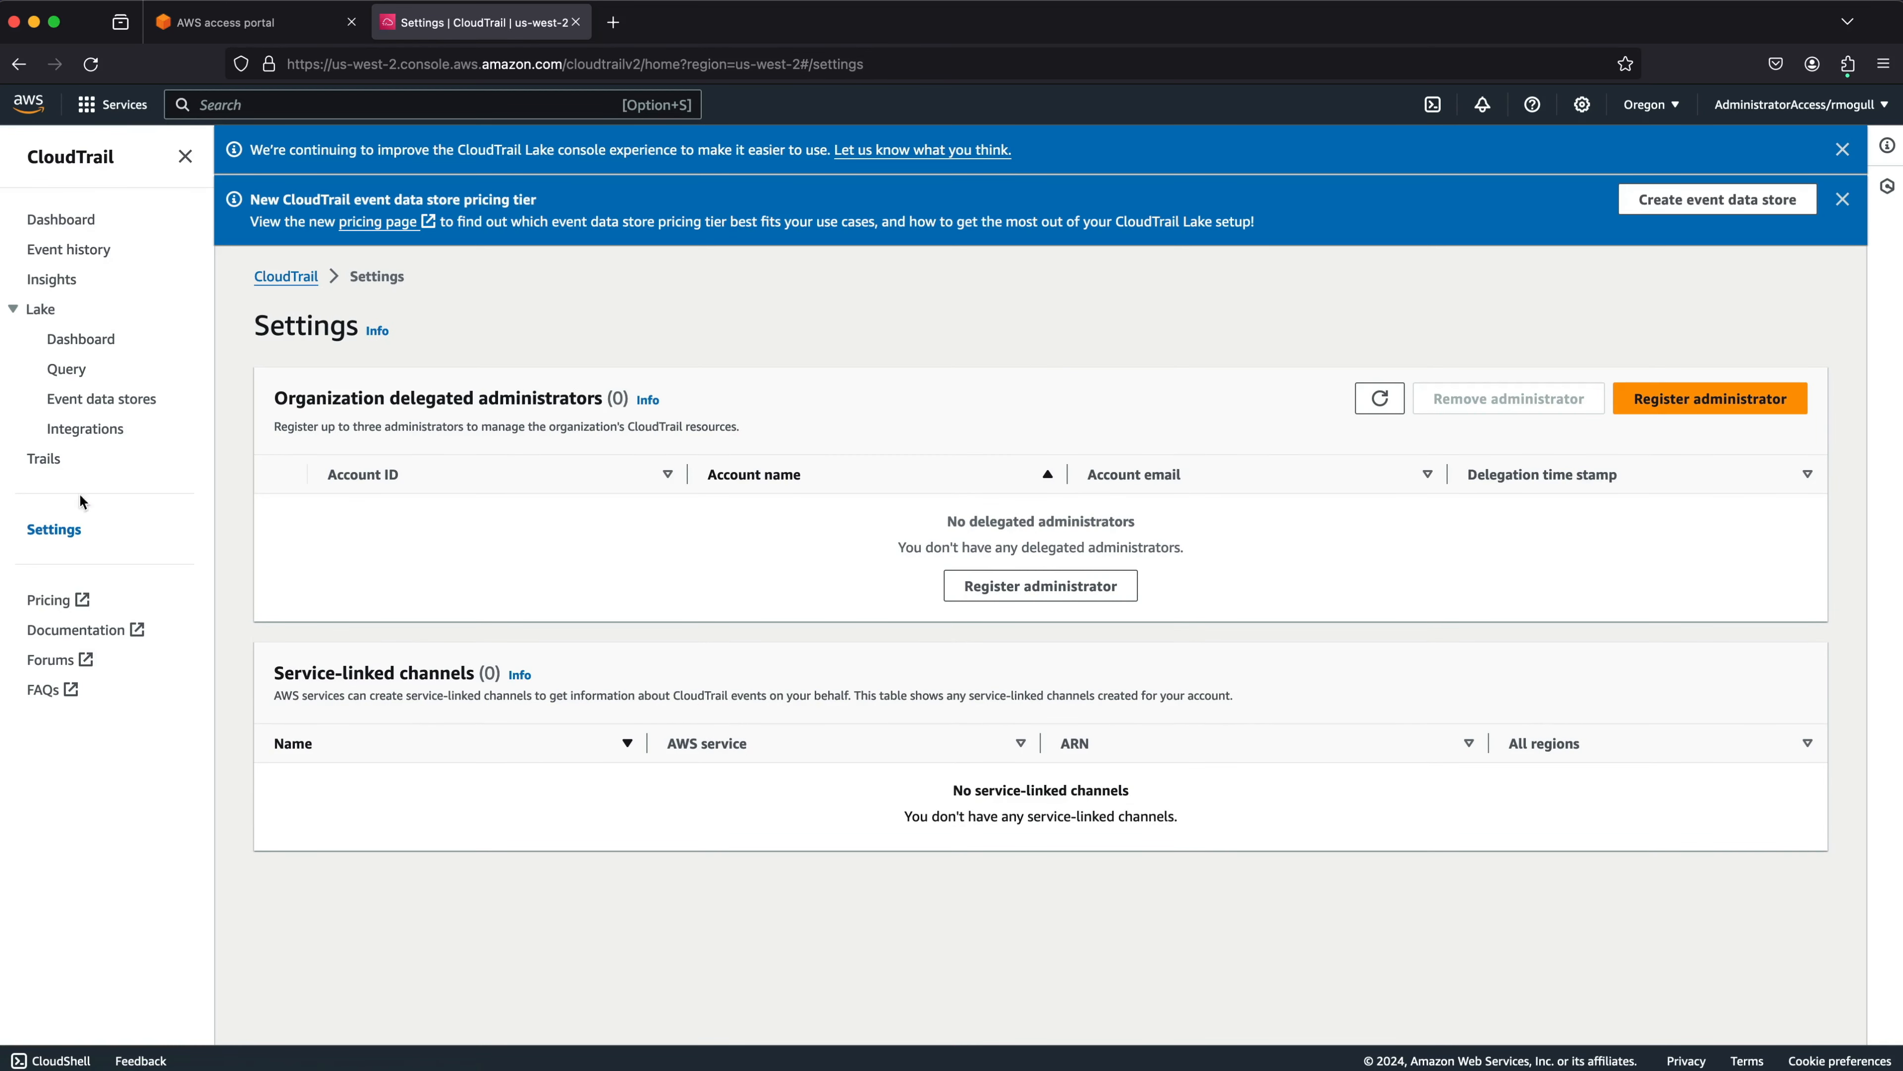
Step: Examine the organization delegated administrators section of the CloudTrail settings, including its administrator count
left_click_drag(273, 396, 603, 402)
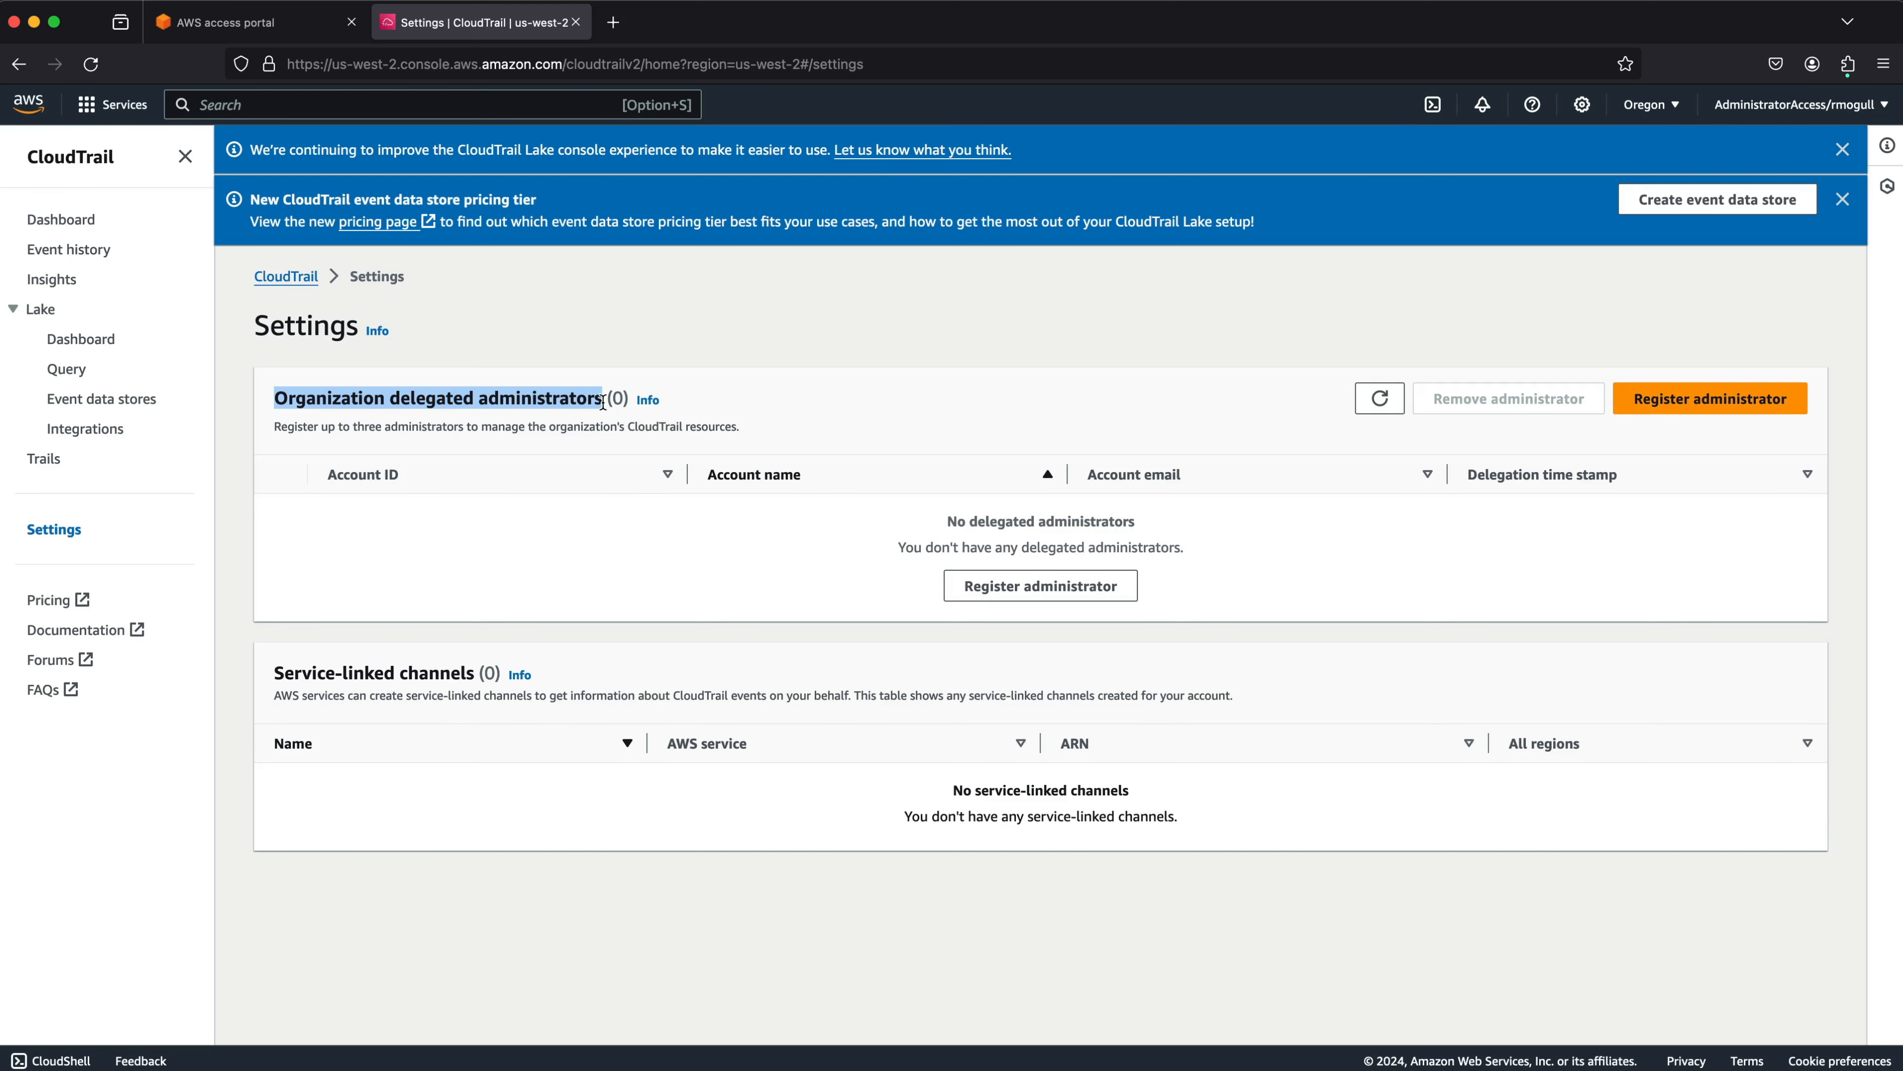
left_click(628, 403)
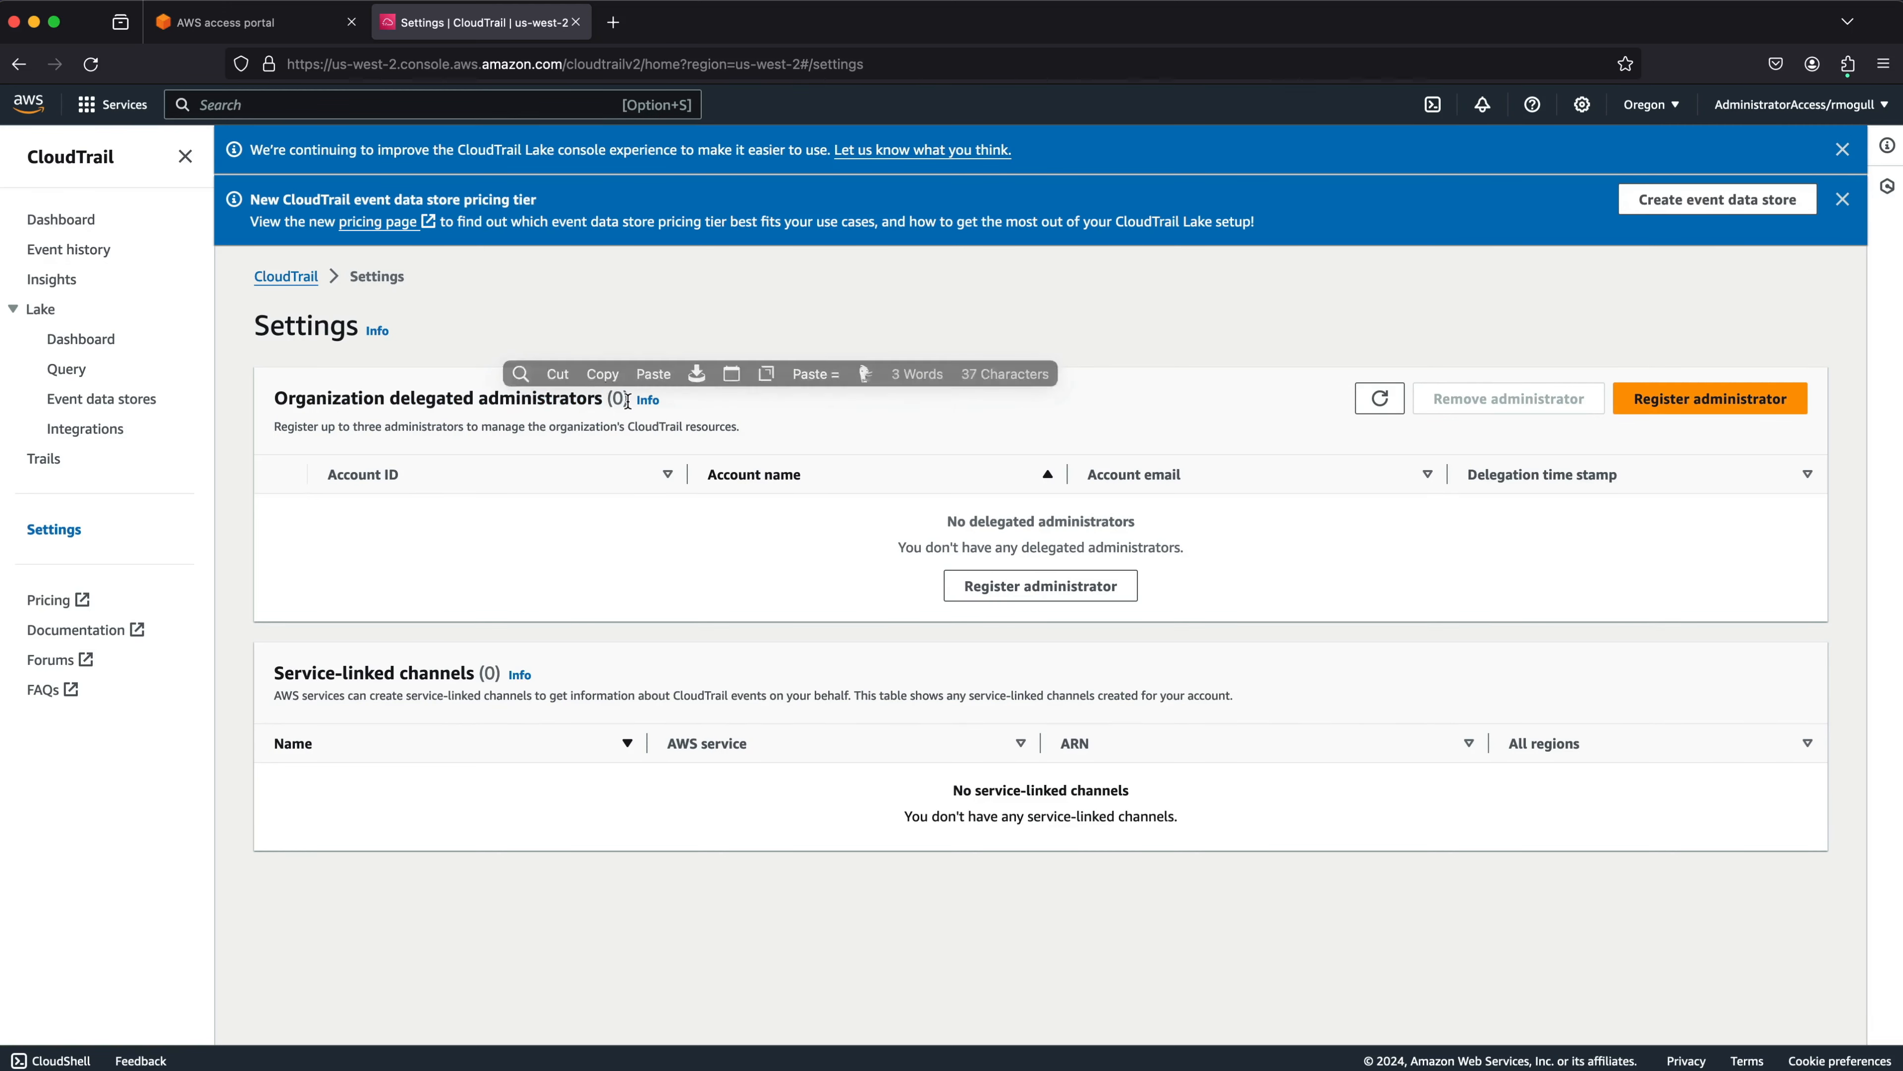
scroll(628, 399, "up", 5)
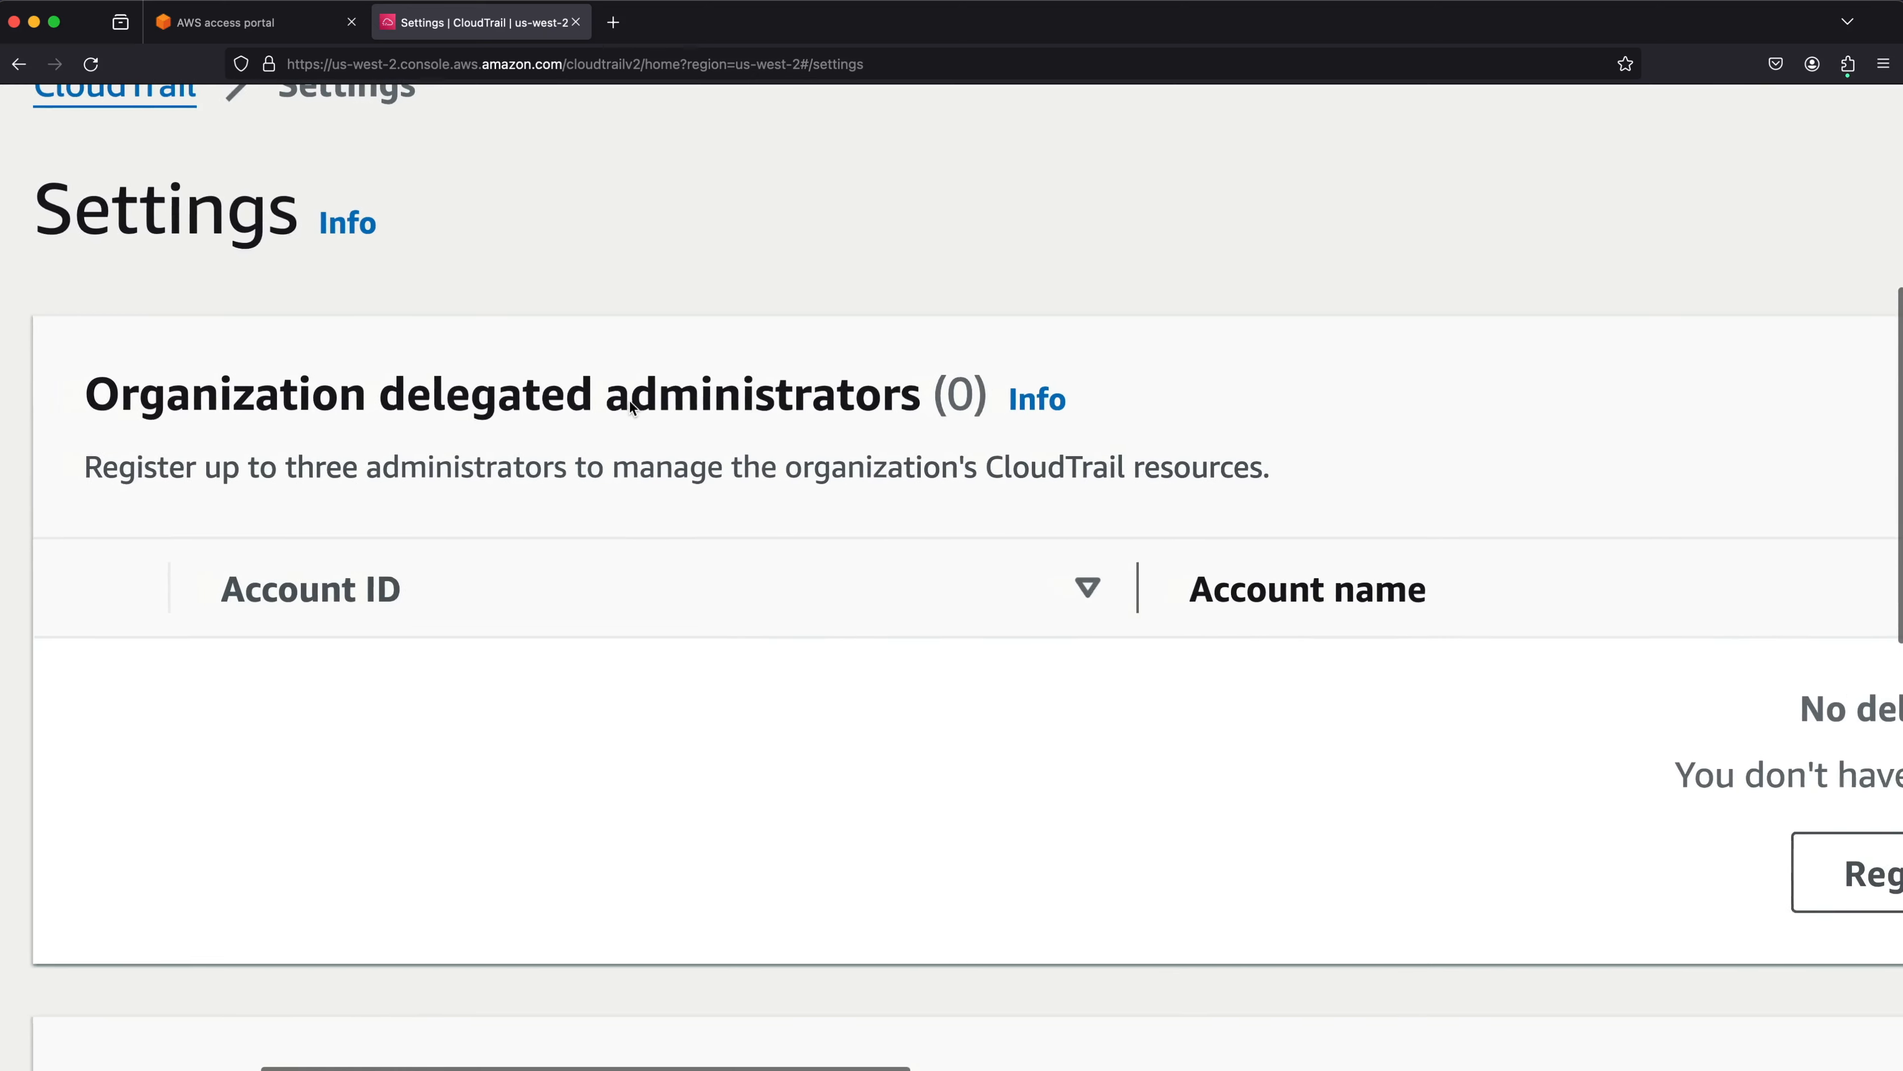
scroll(628, 400, "left", 1)
left_click_drag(1006, 392, 946, 389)
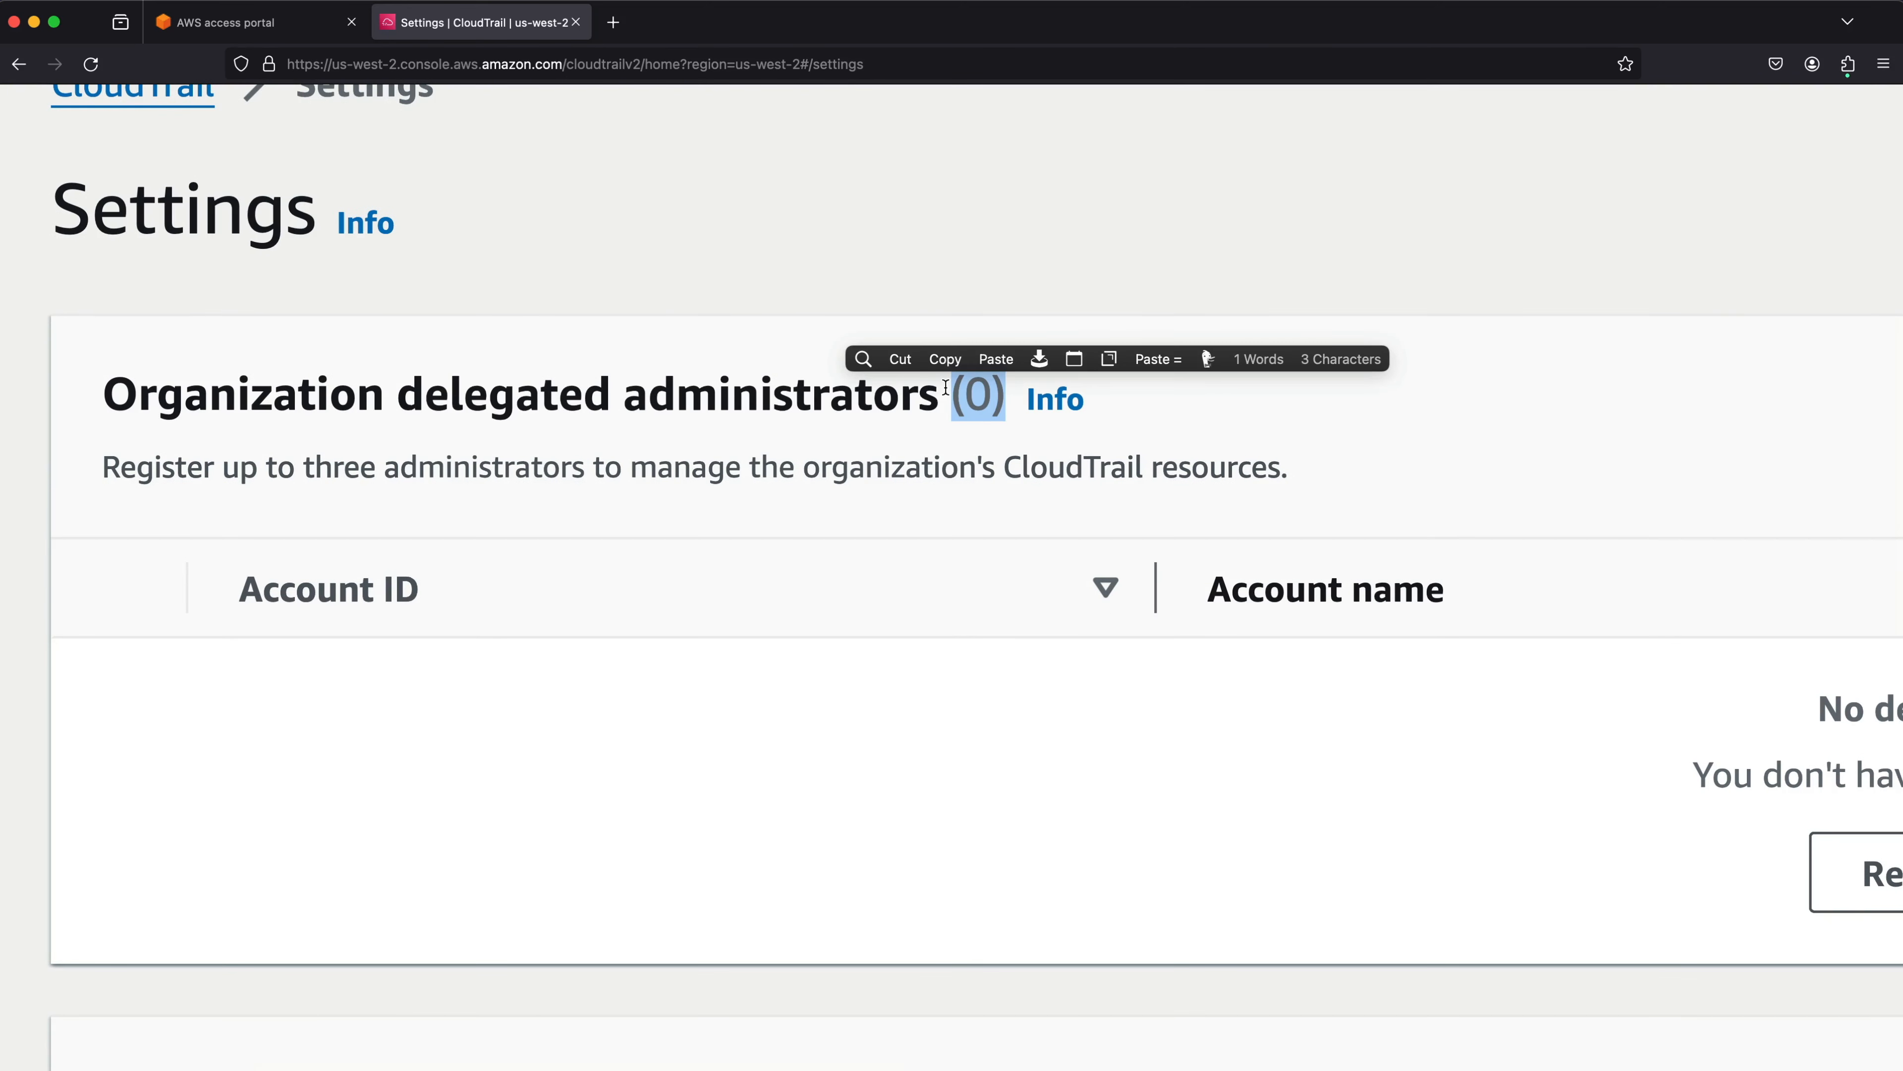
key("super+minus")
key("super+minus")
key("super+minus")
key("super+minus")
key("super+minus")
key("super+minus")
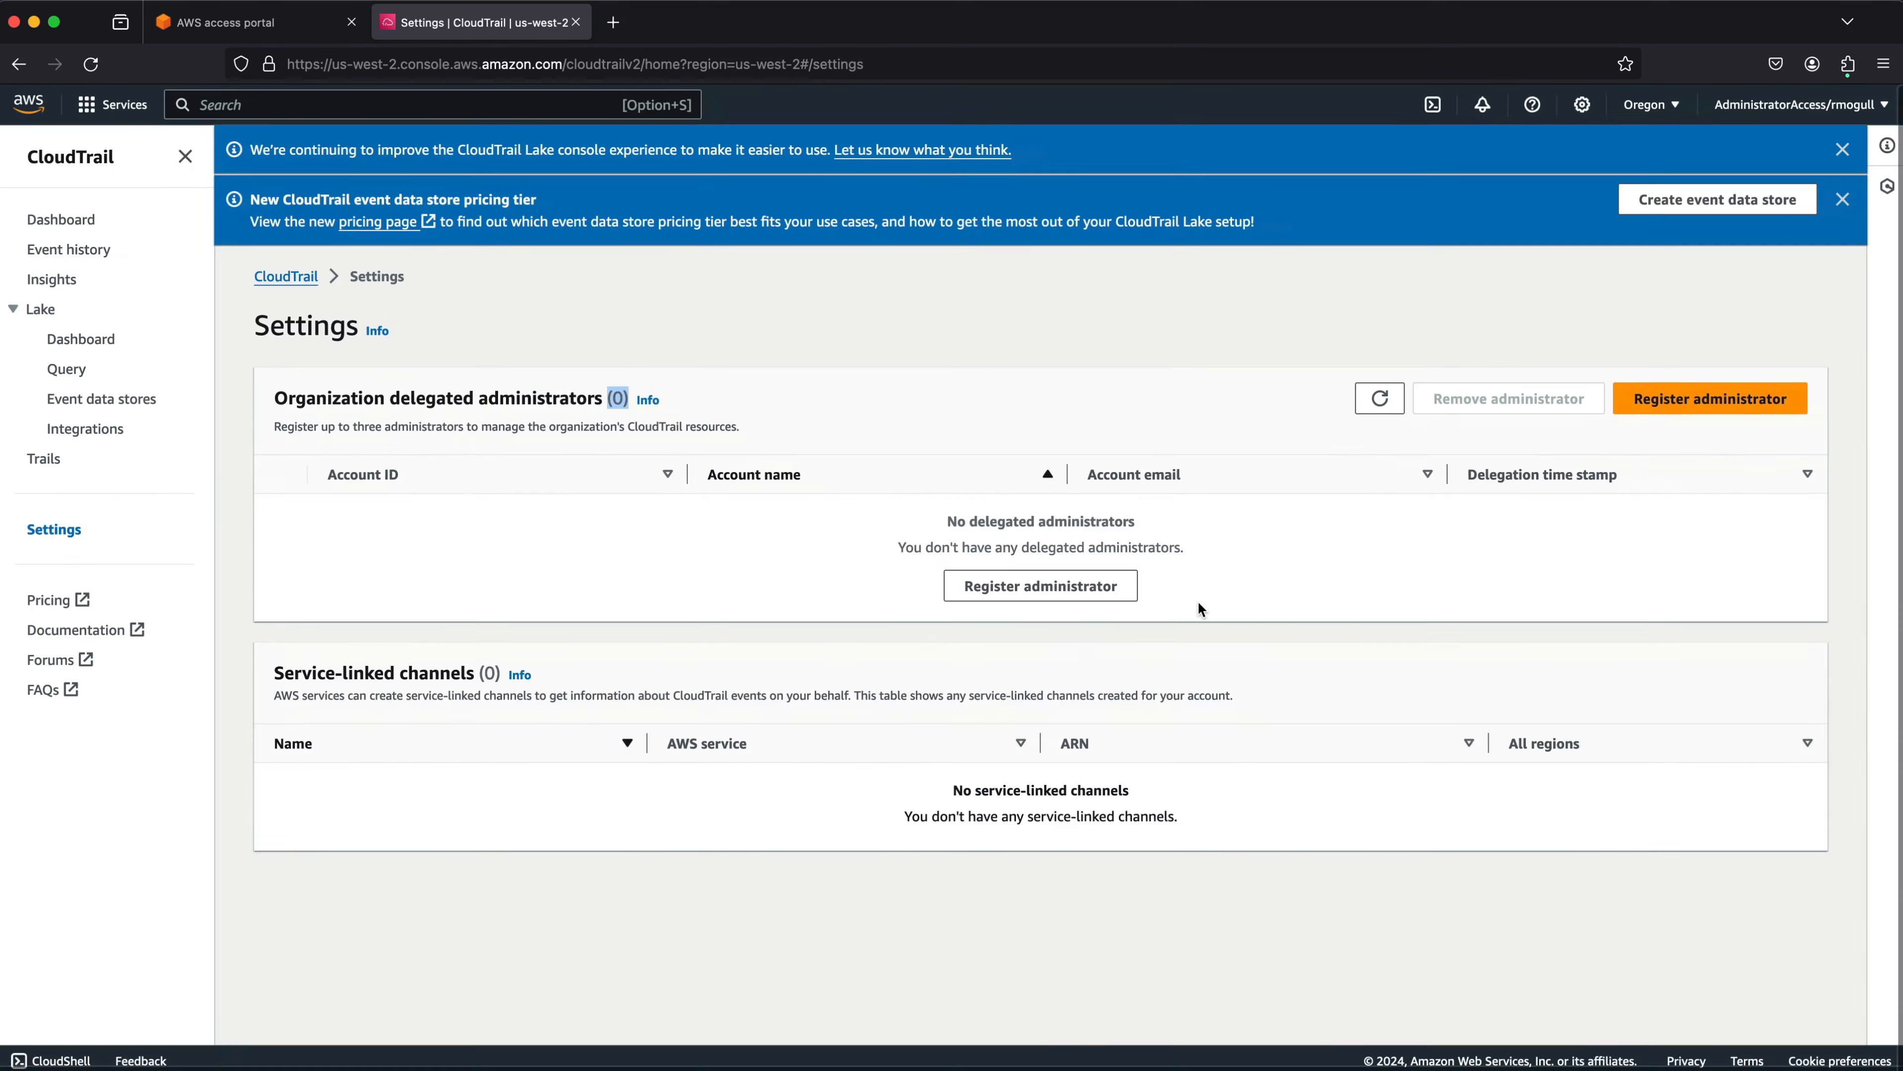
key("super+minus")
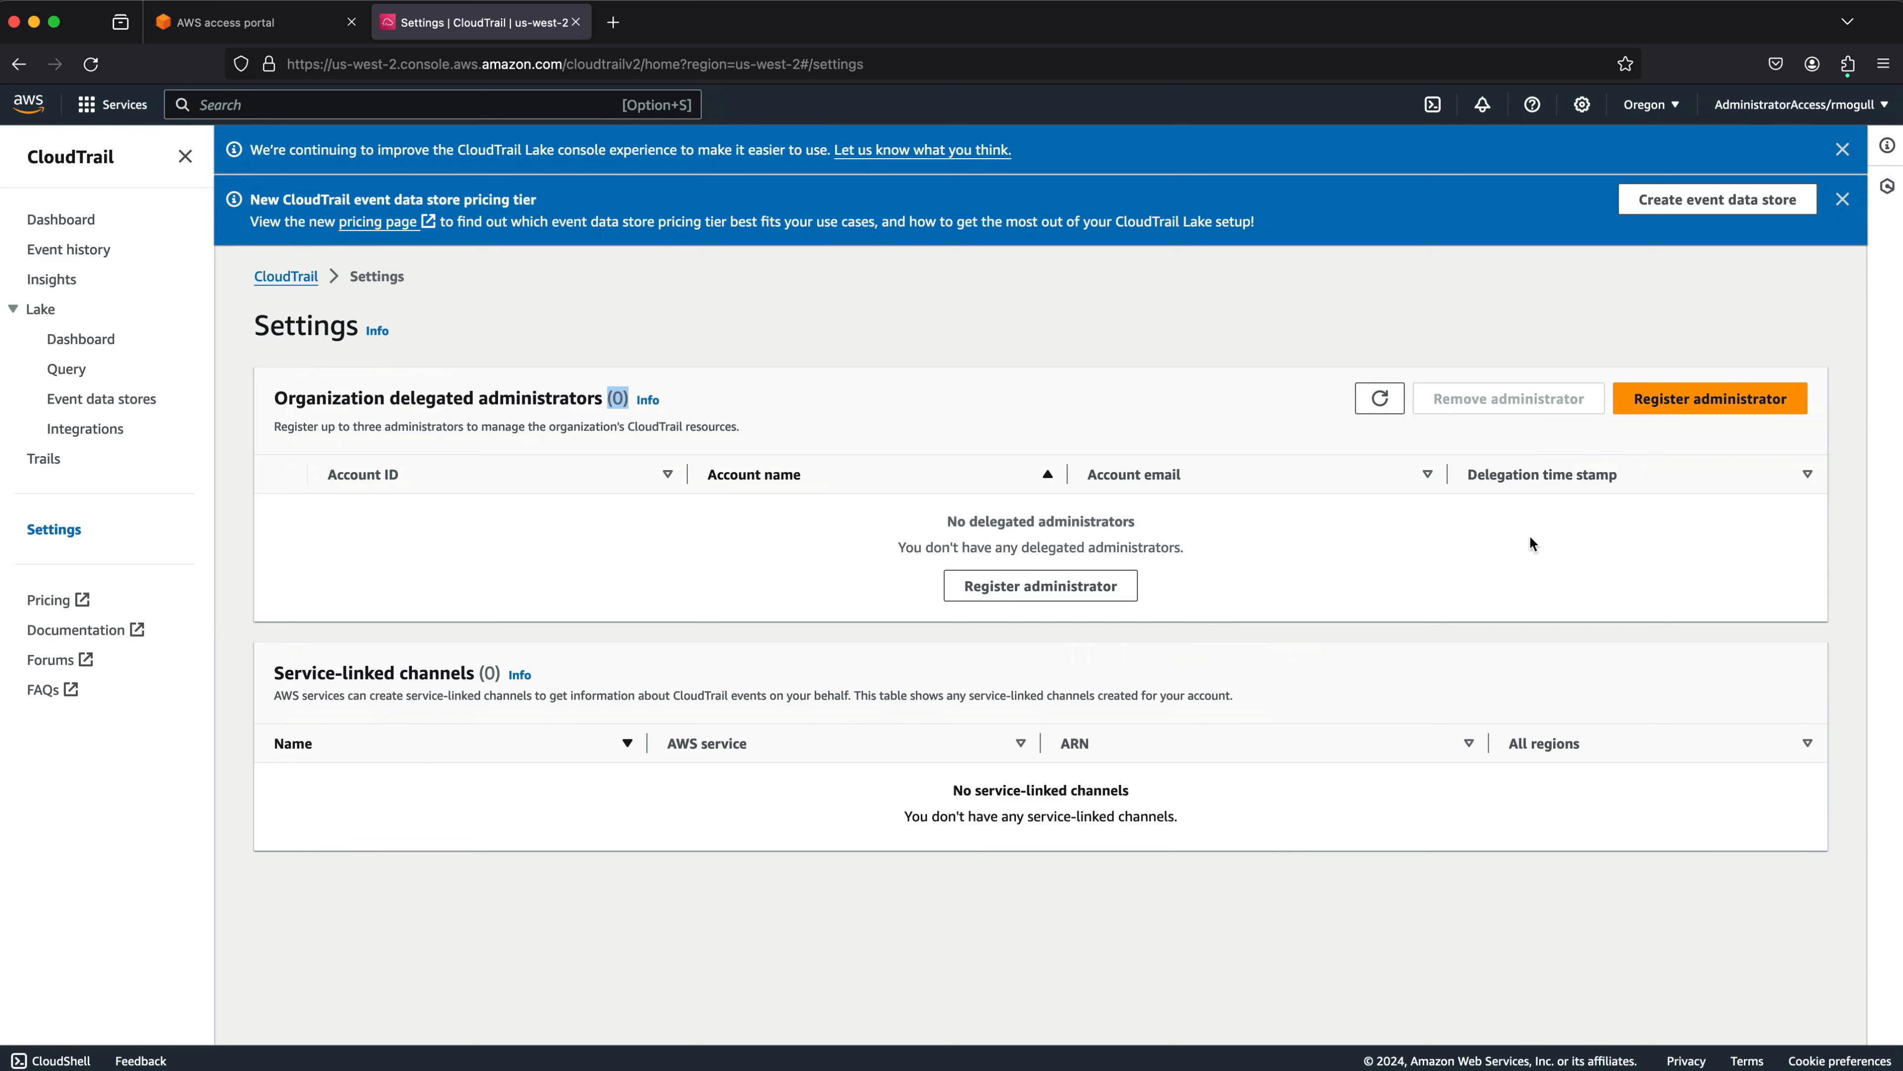
left_click(1054, 593)
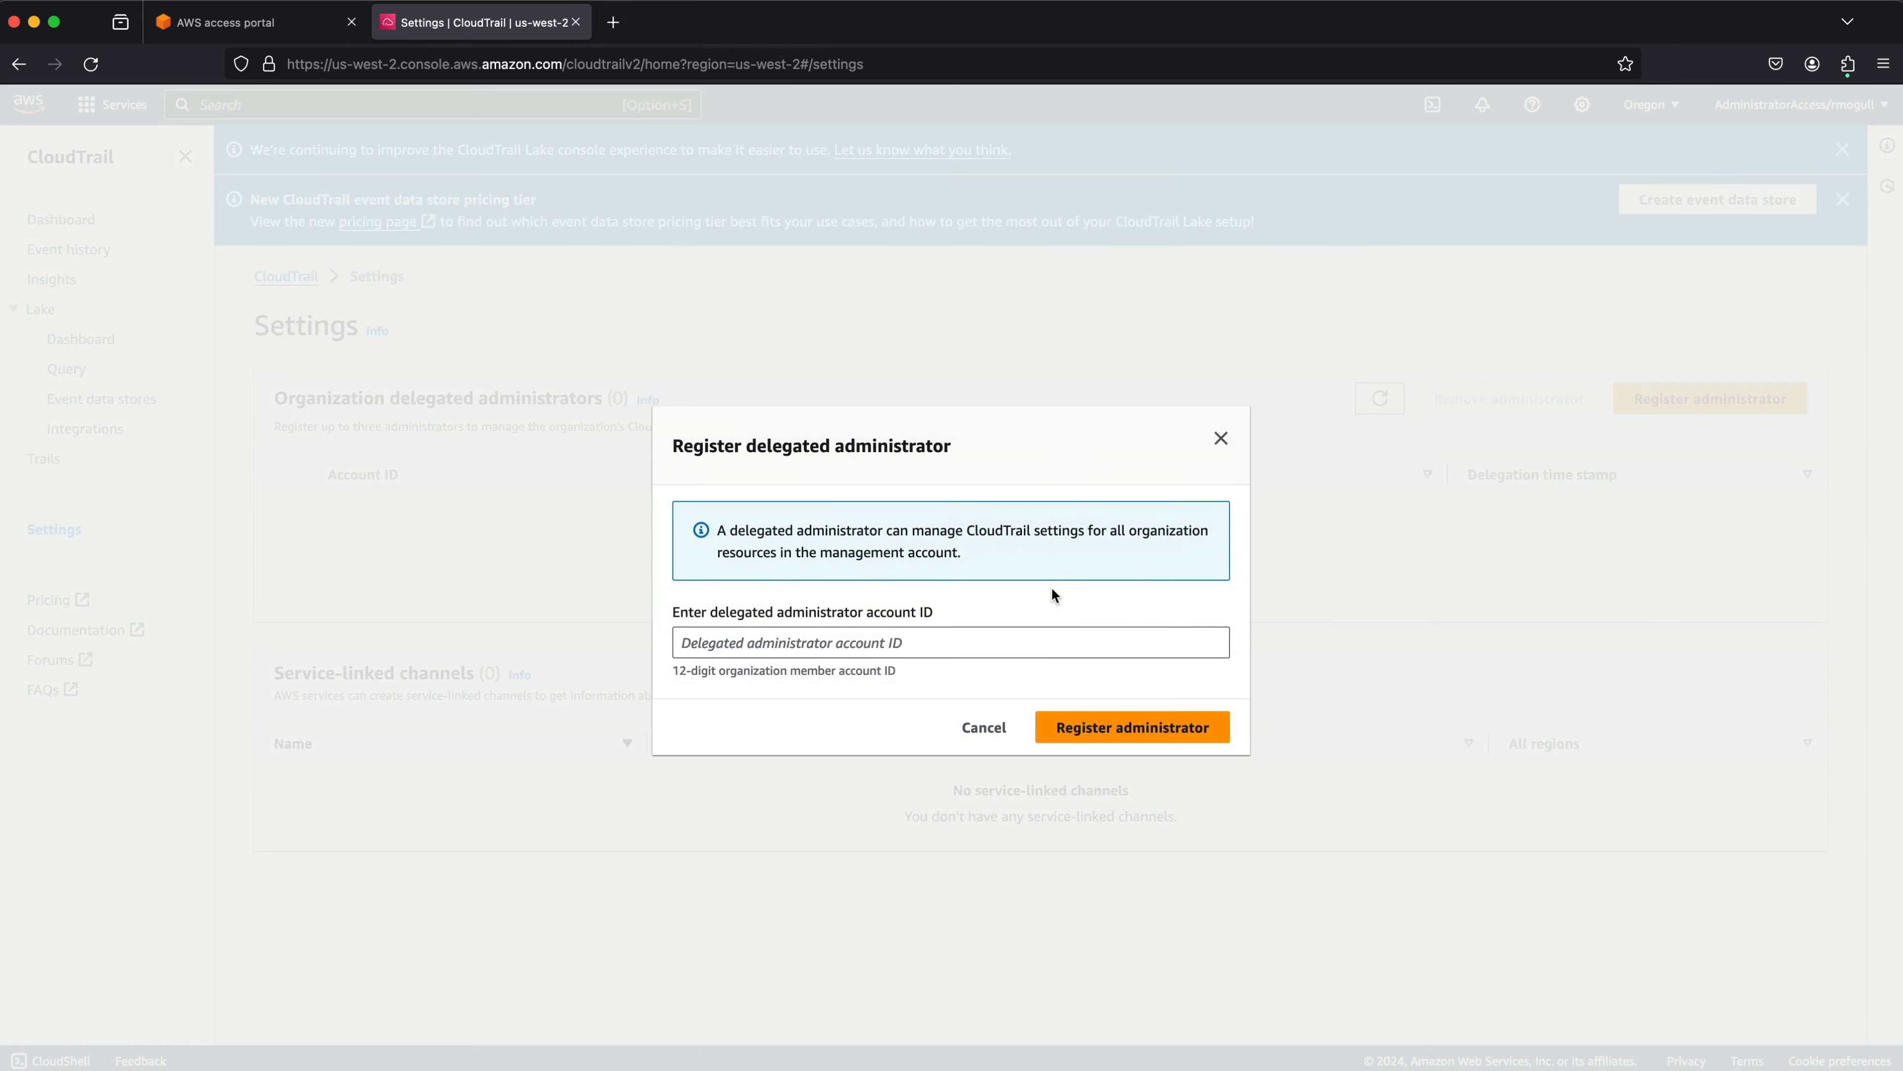
left_click(983, 638)
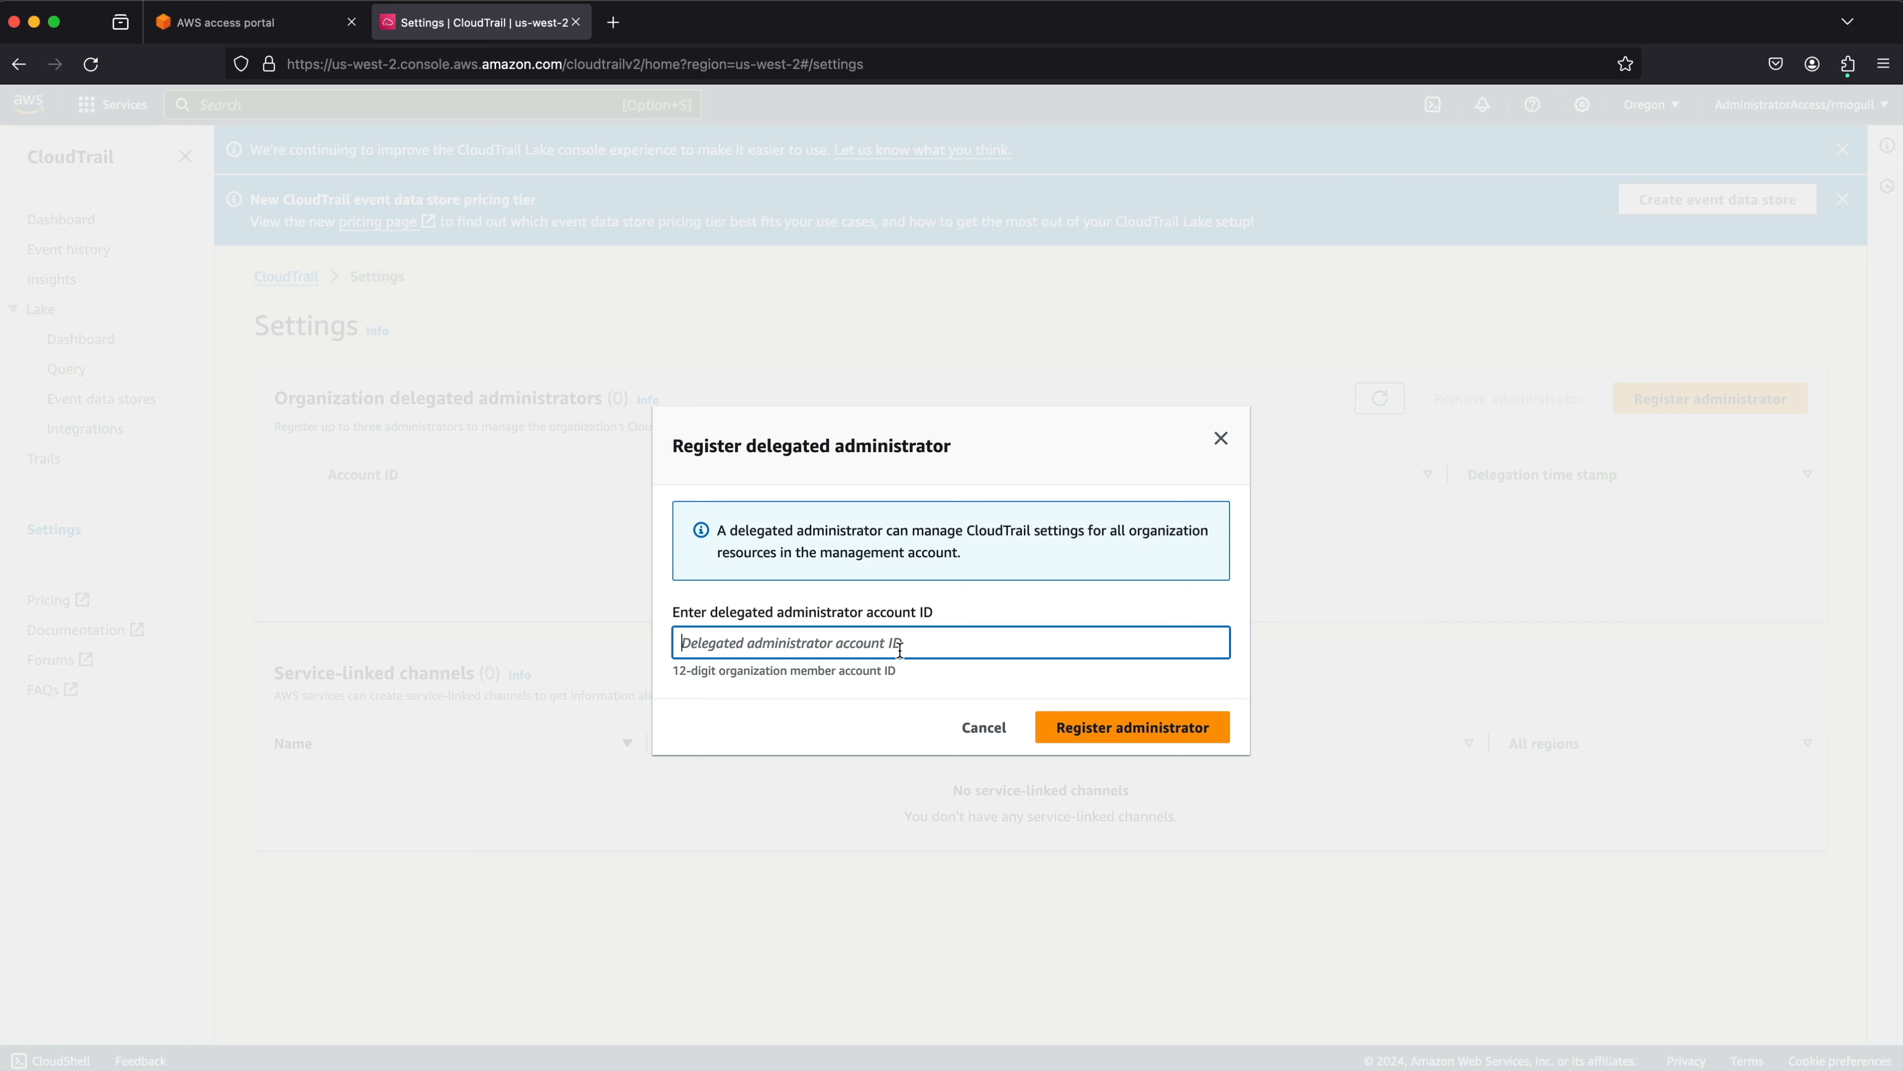
left_click(985, 730)
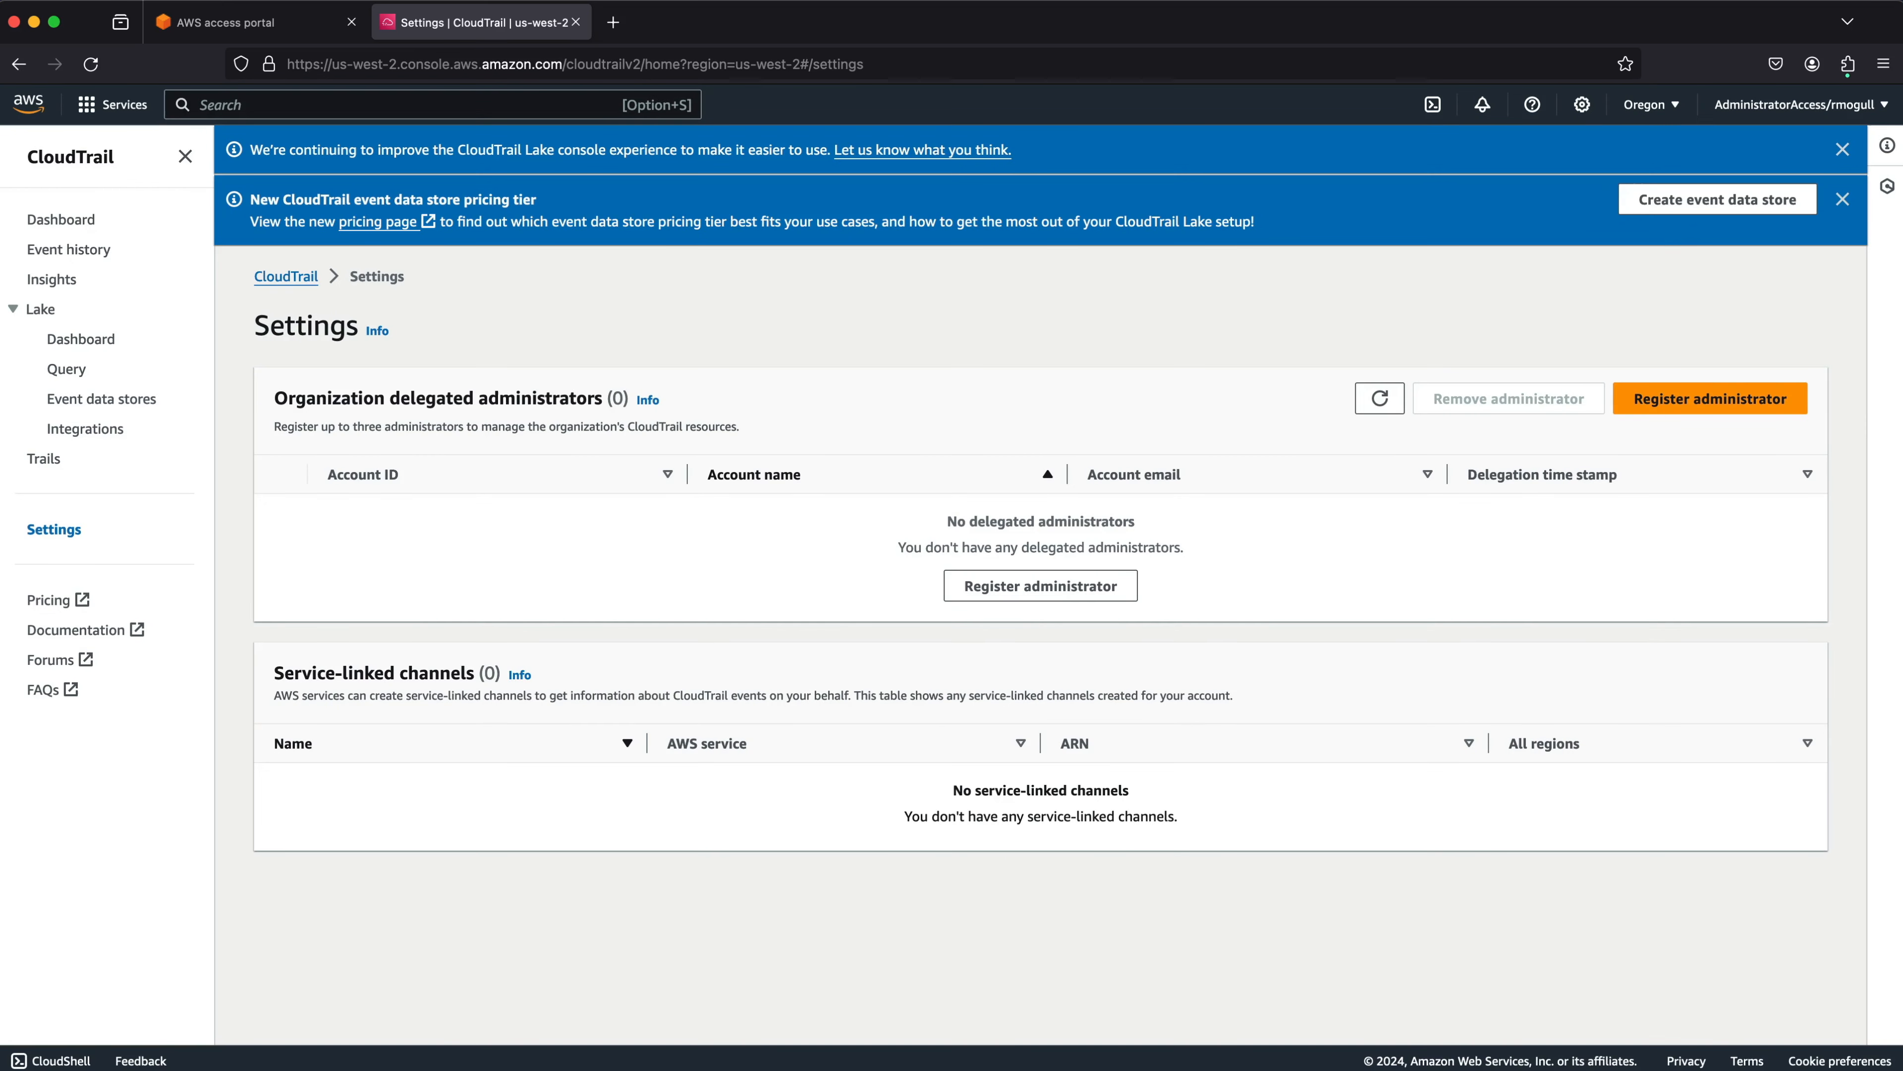
Step: Open the organization's AWS accounts page in a new browser tab and switch to it
left_click(1768, 109)
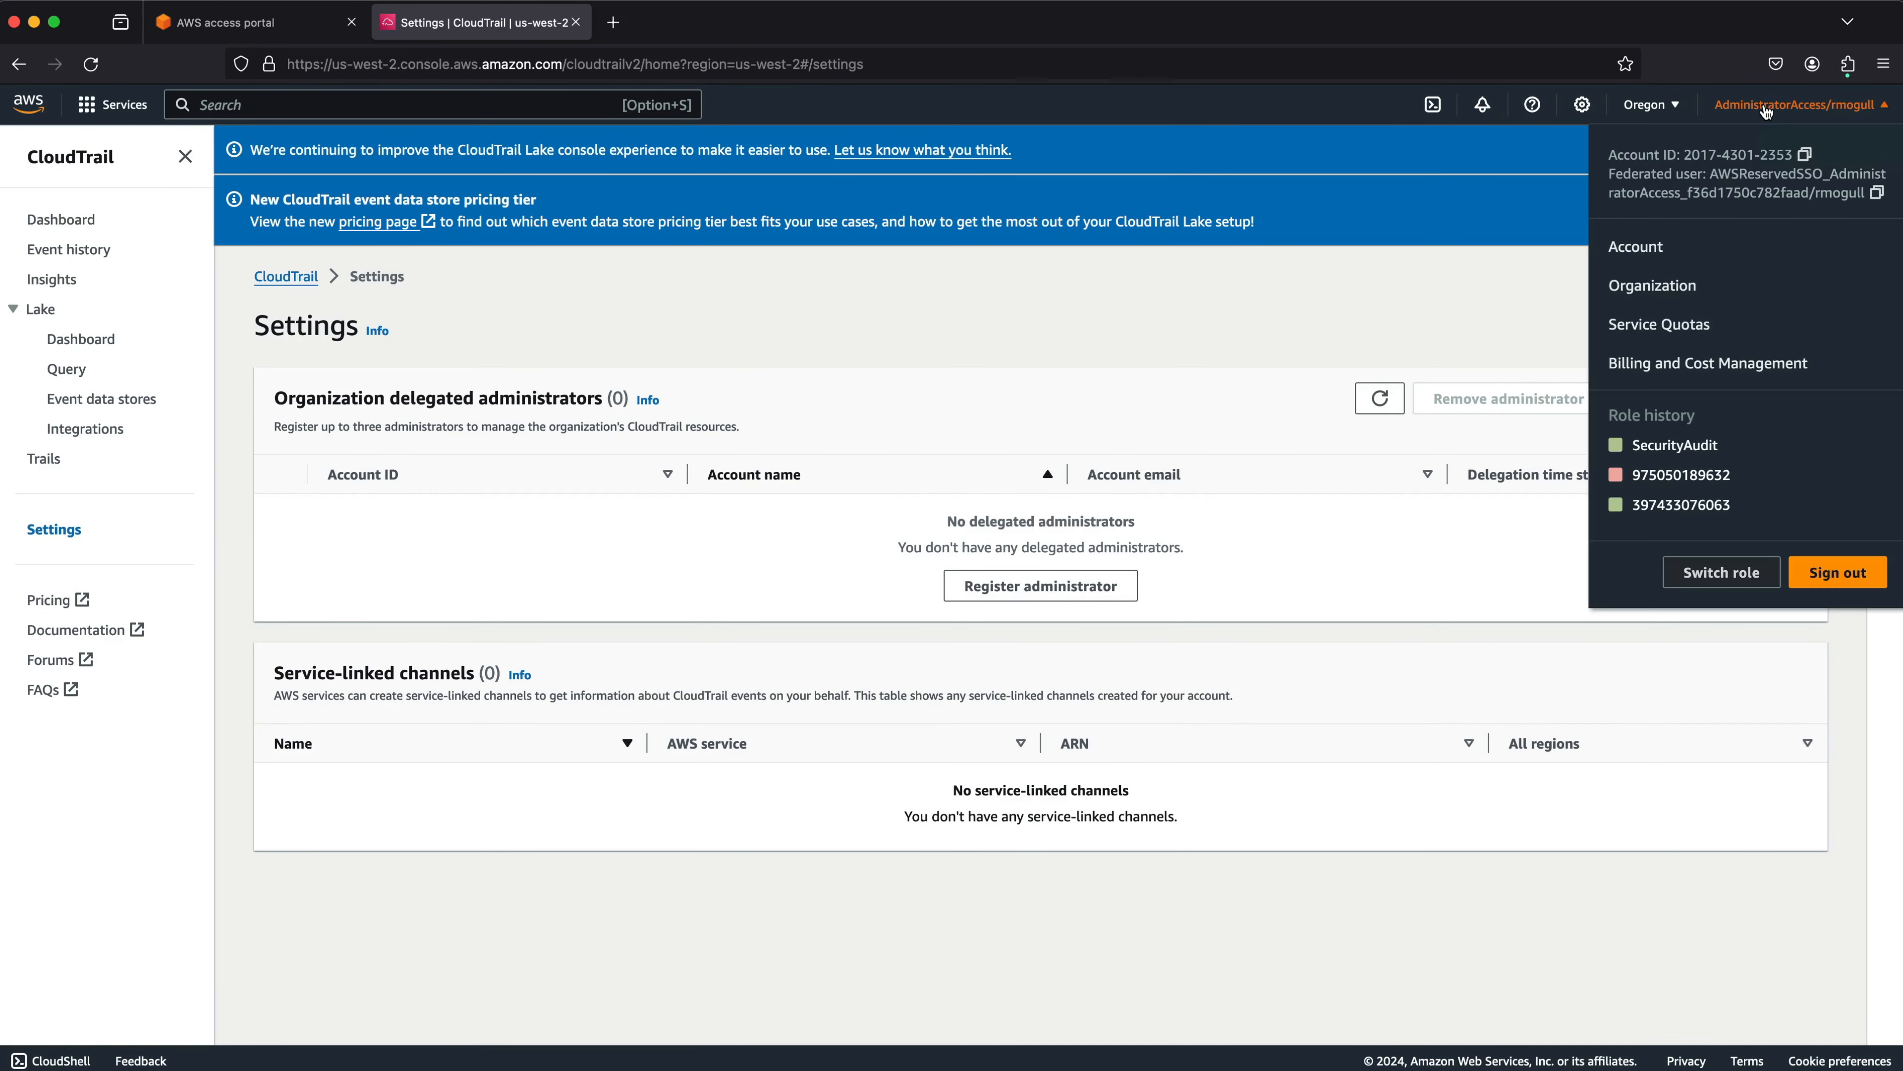
right_click(1640, 292)
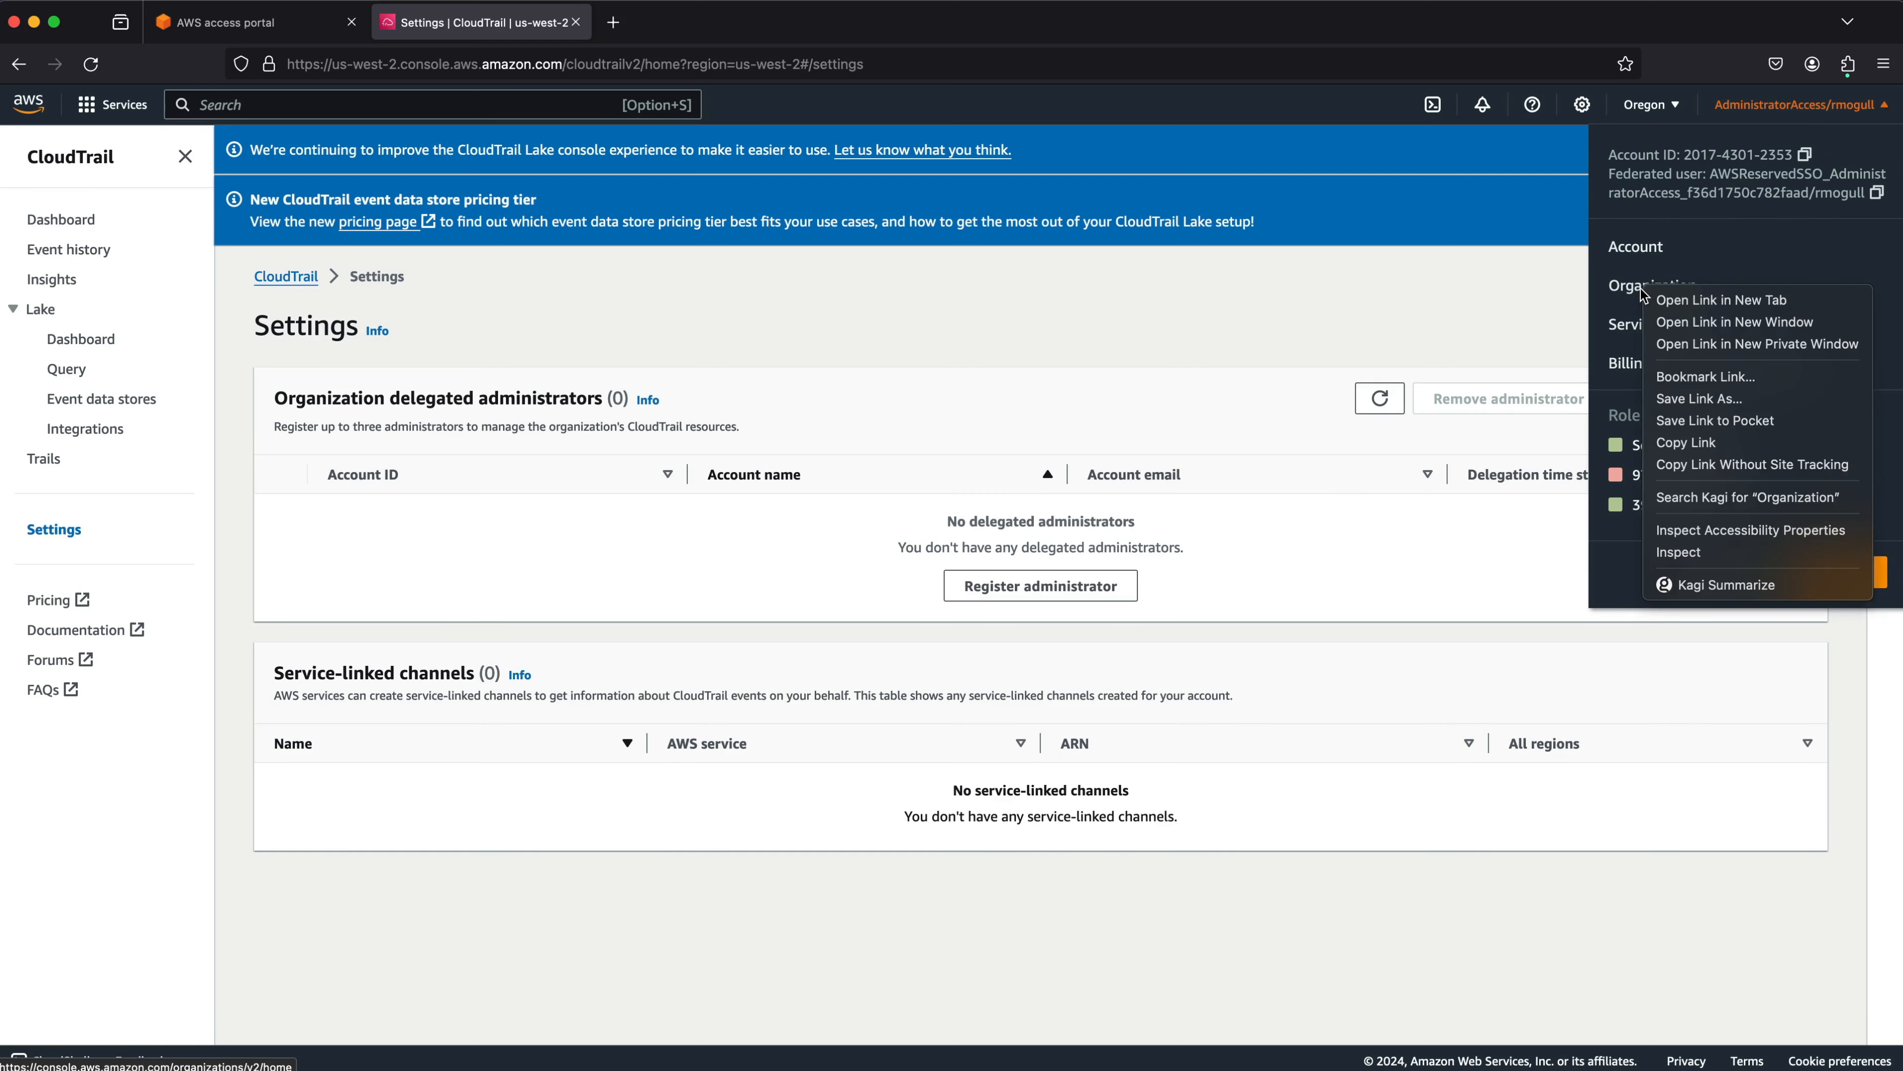
left_click(1721, 299)
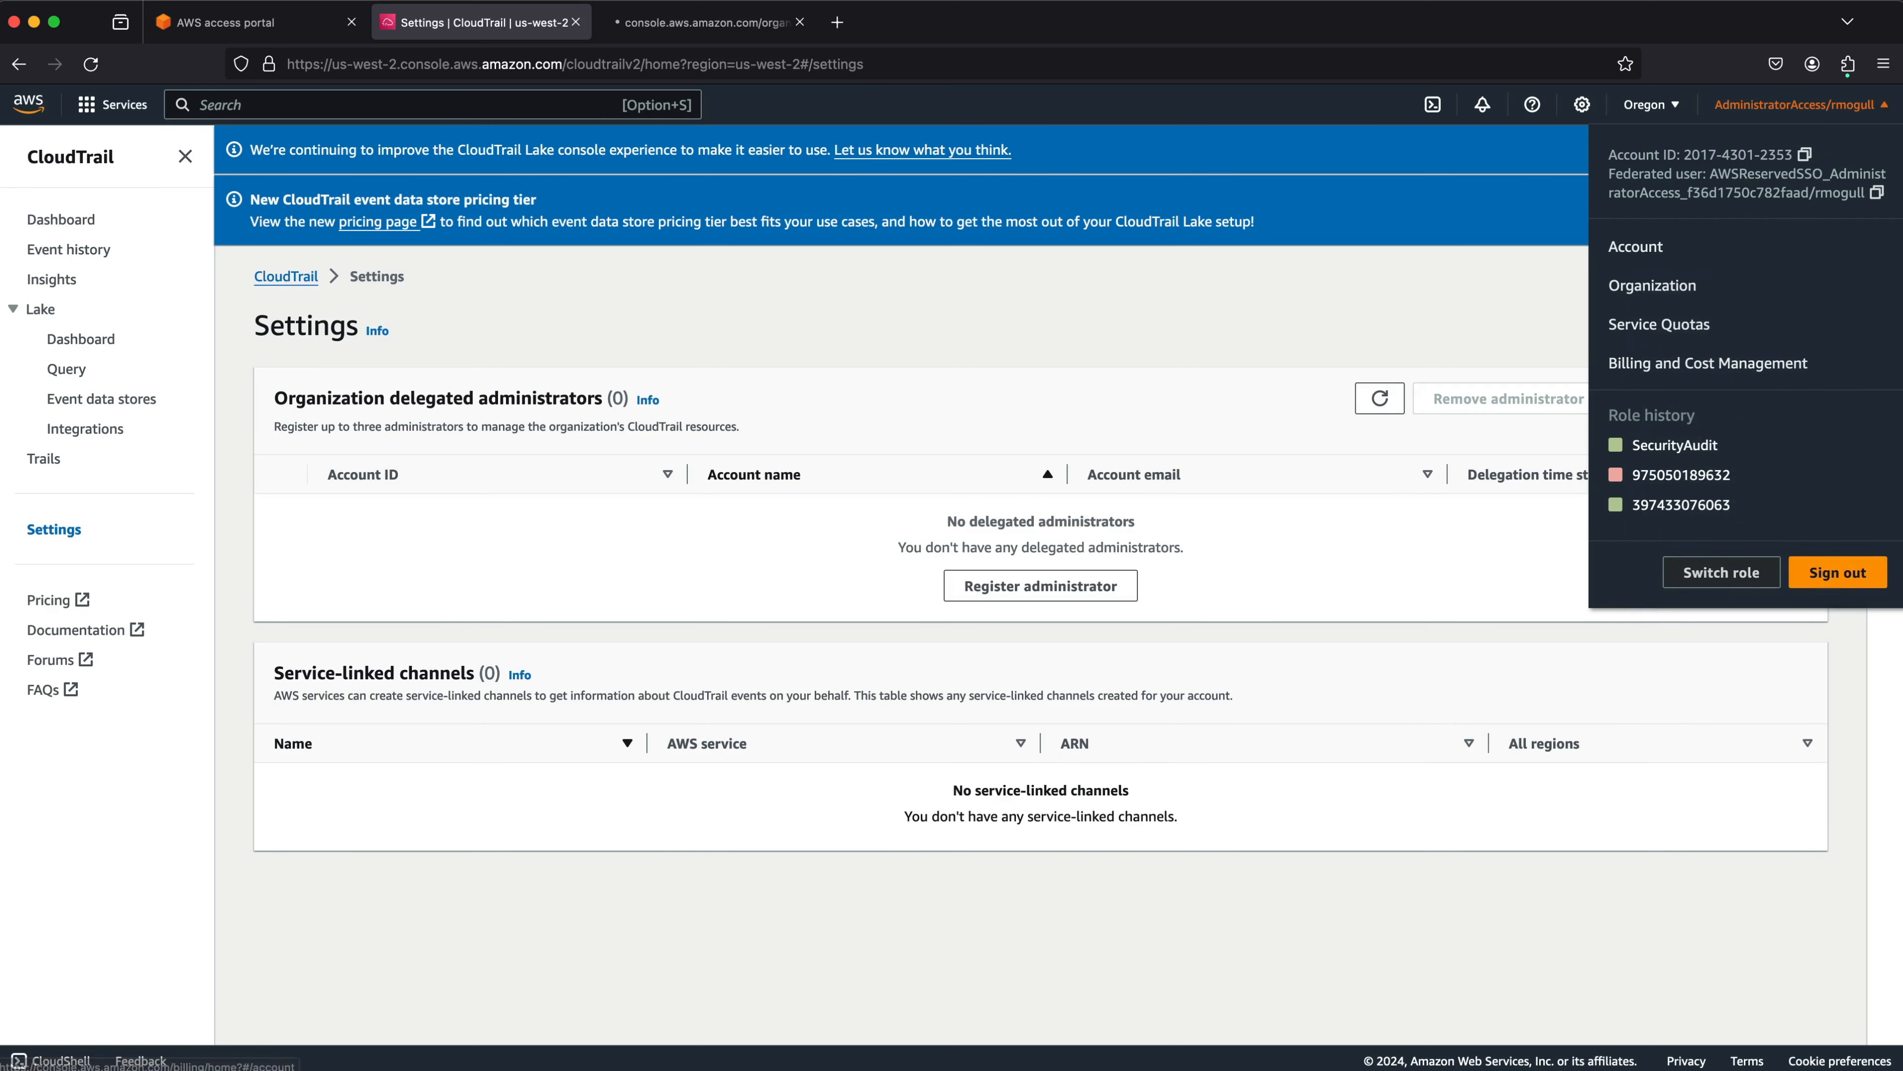
left_click(701, 27)
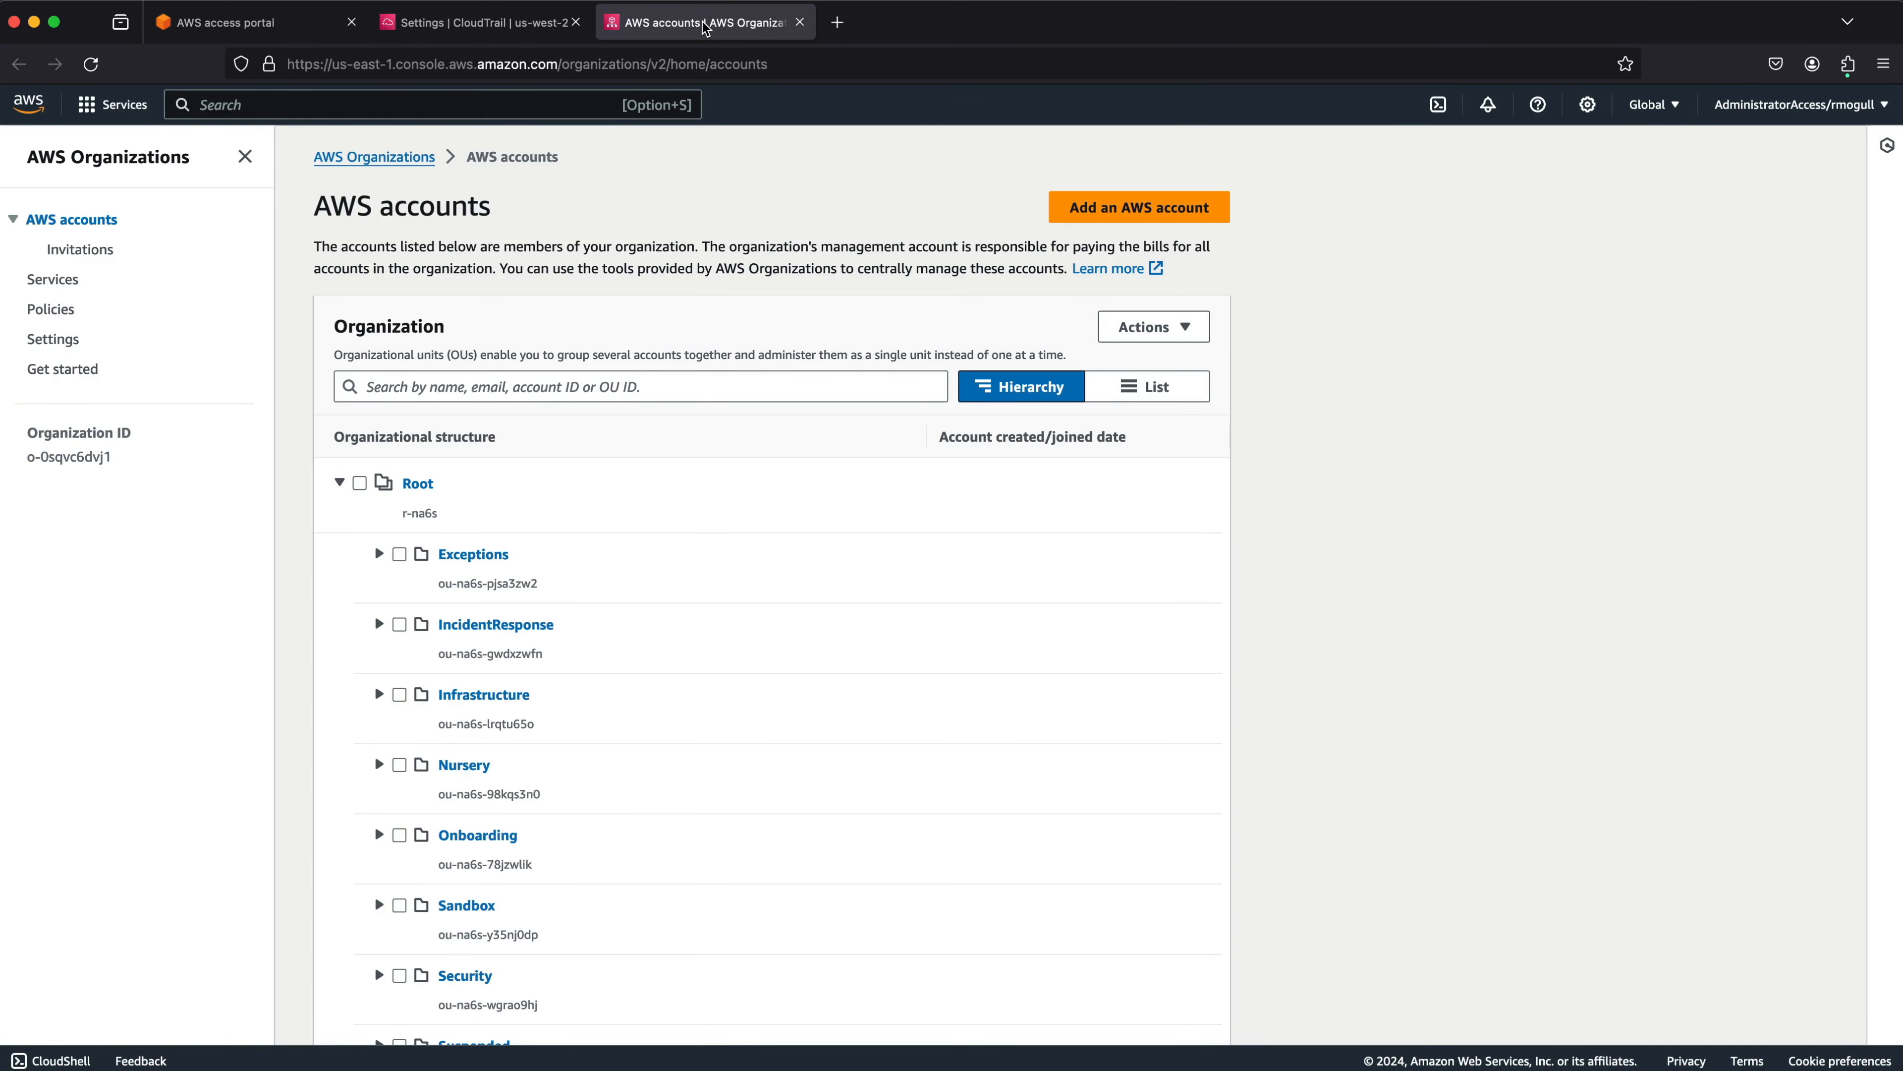
Step: Expand the Security organizational unit and select the account ID text of the SecurityAudit account
scroll(738, 583, "down", 3)
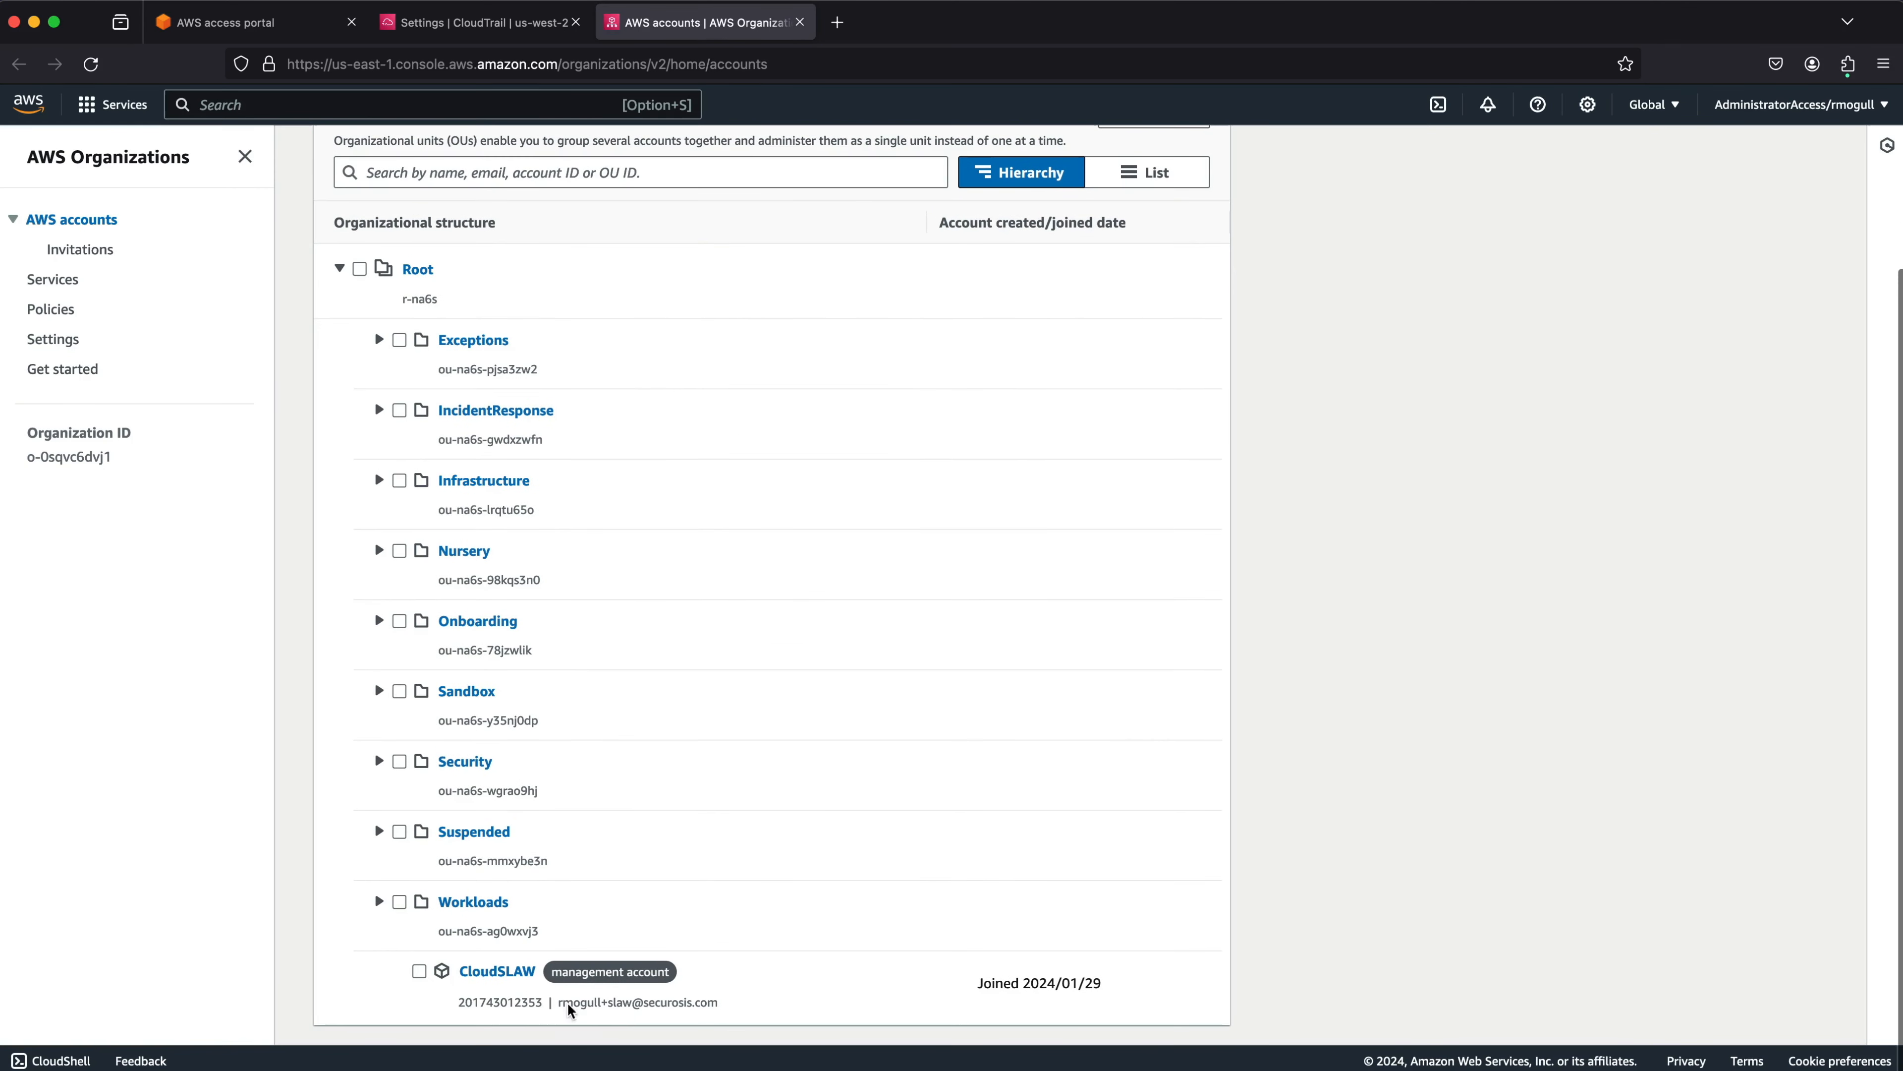
left_click(378, 761)
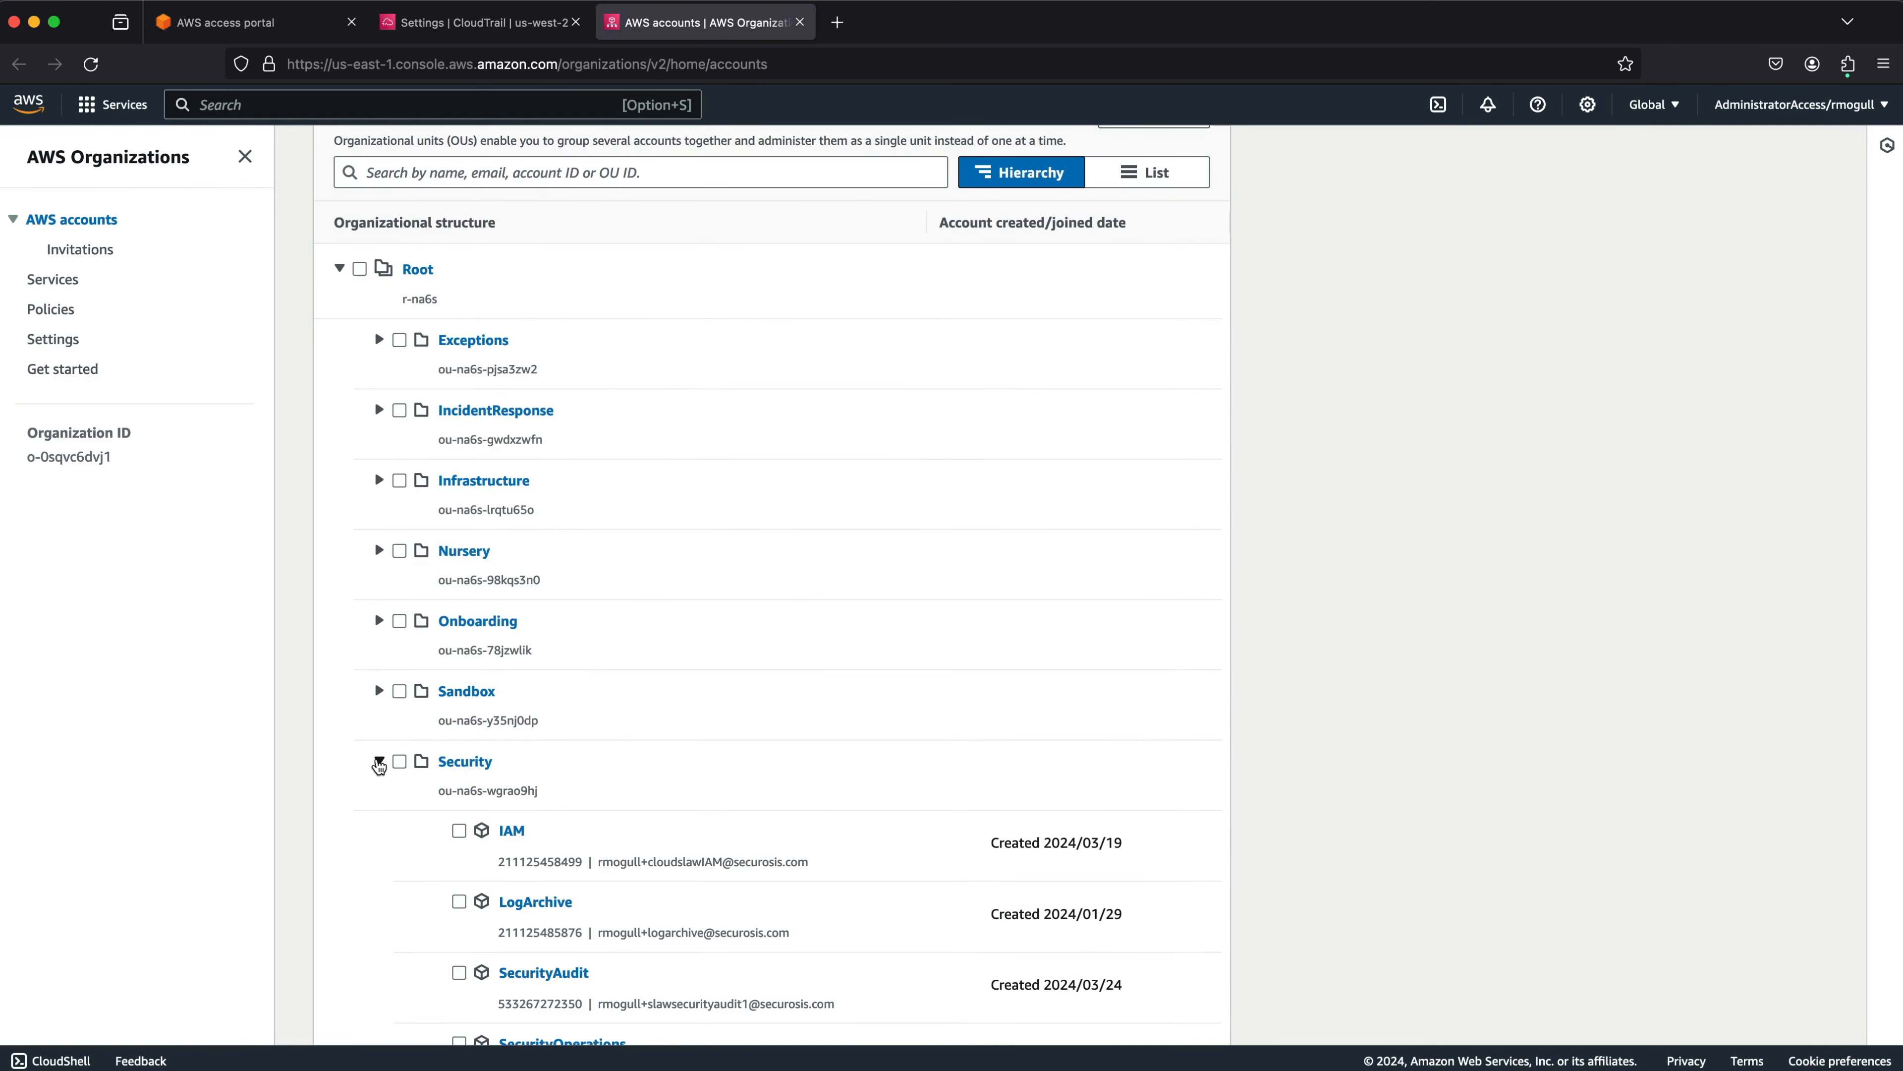
scroll(804, 709, "down", 4)
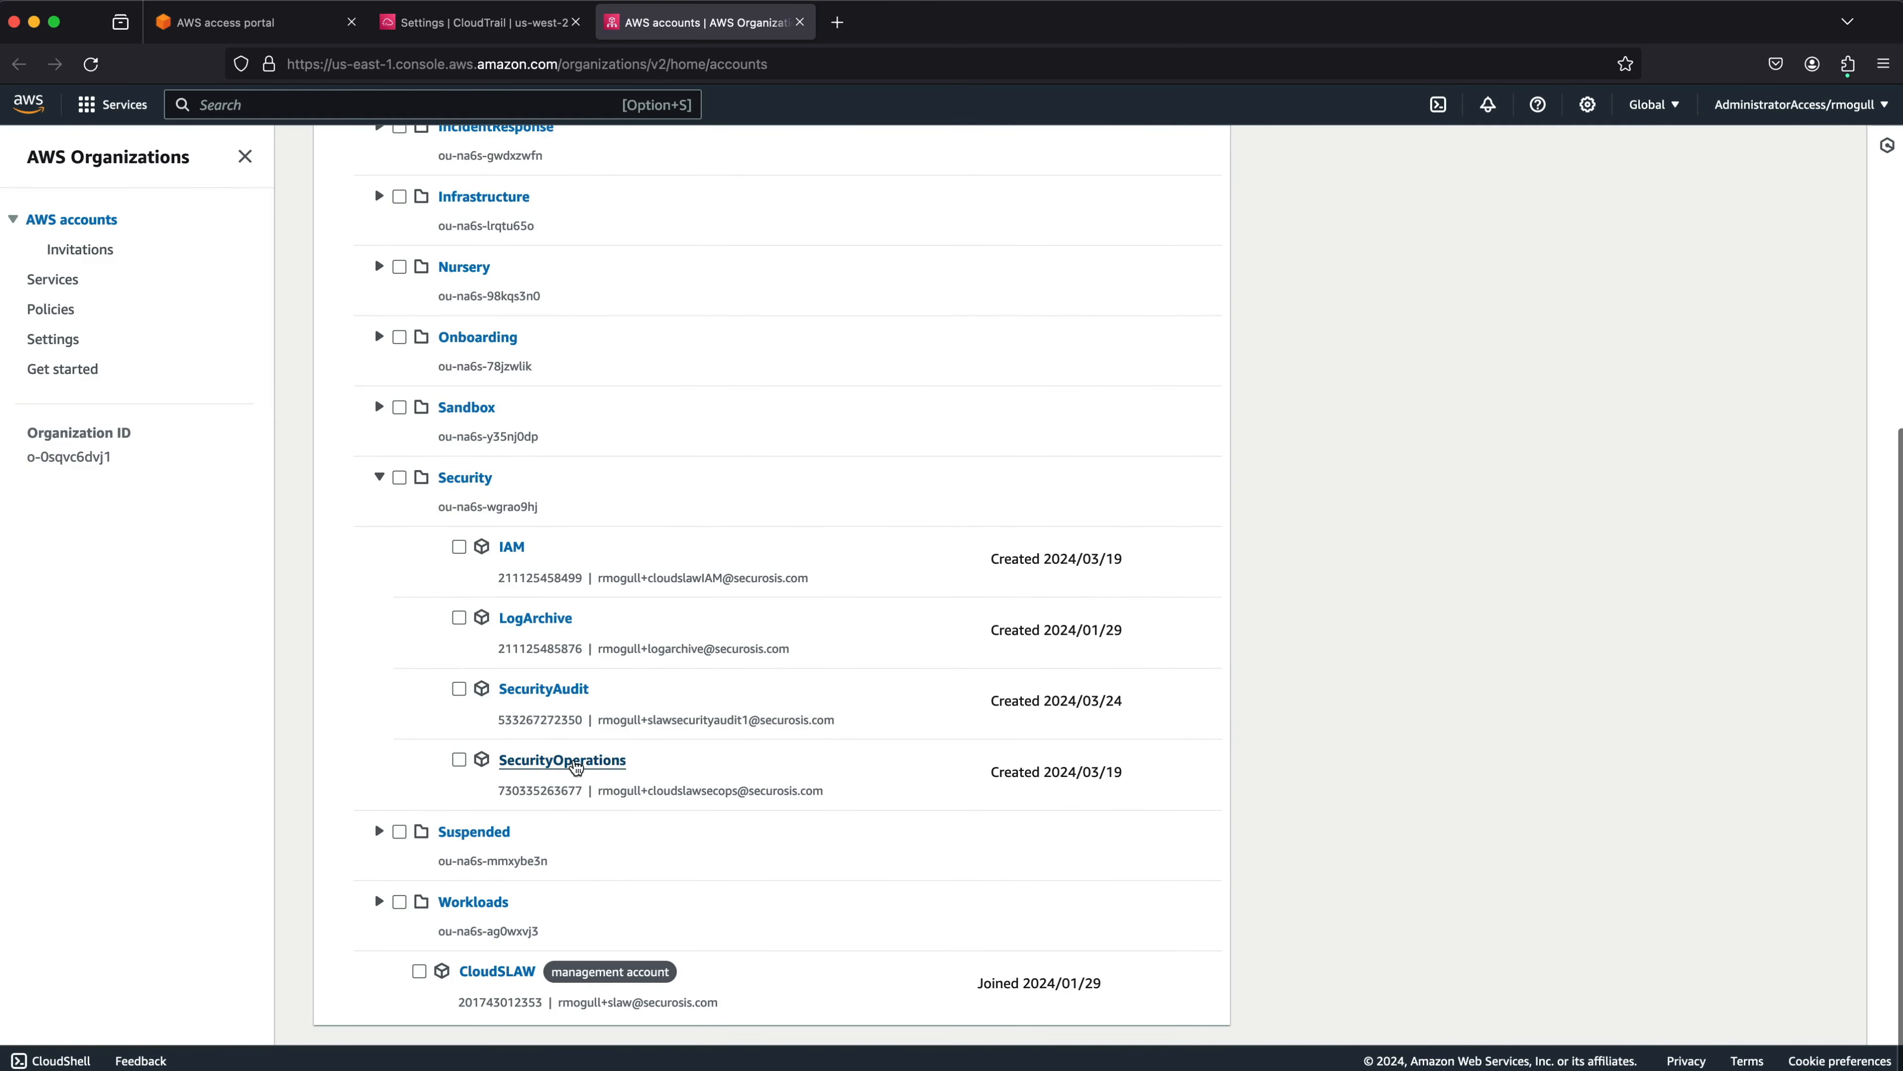
double_click(523, 722)
left_click(523, 721)
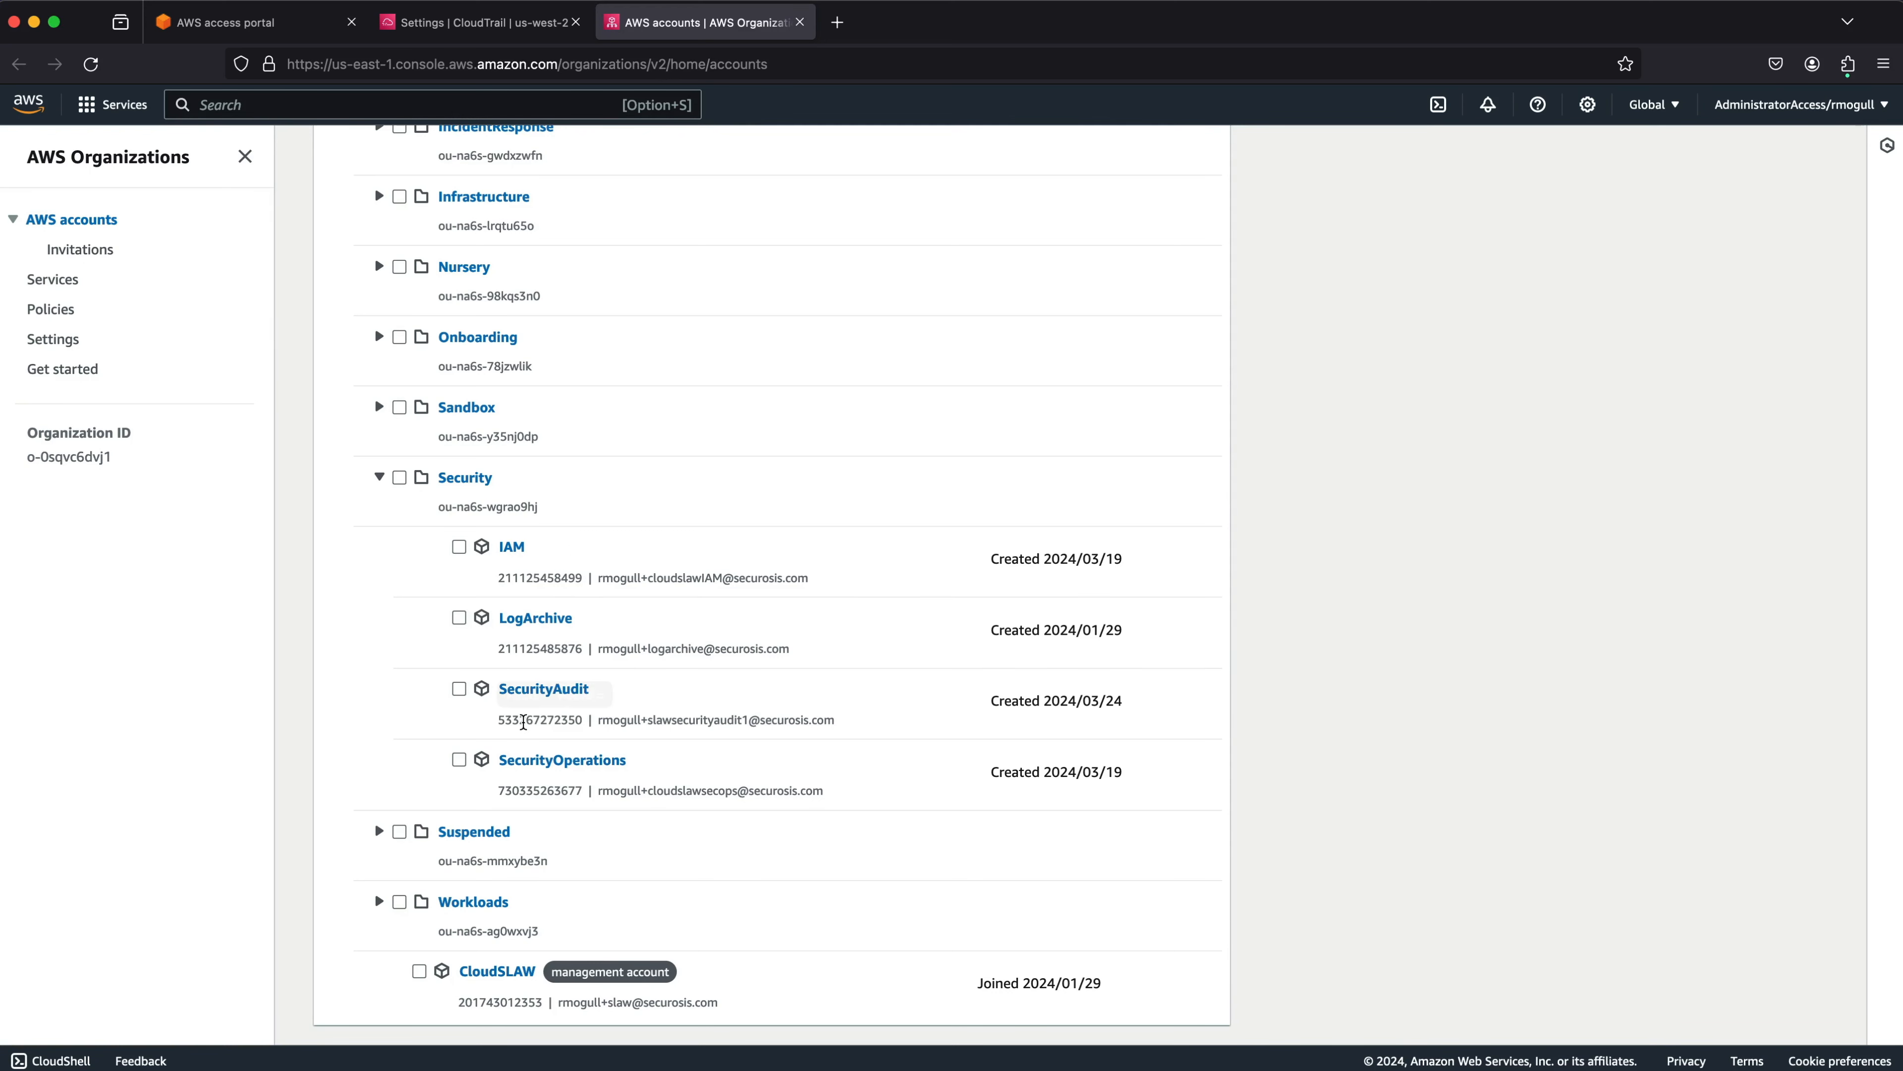
left_click(582, 721)
left_click(493, 724)
double_click(499, 720)
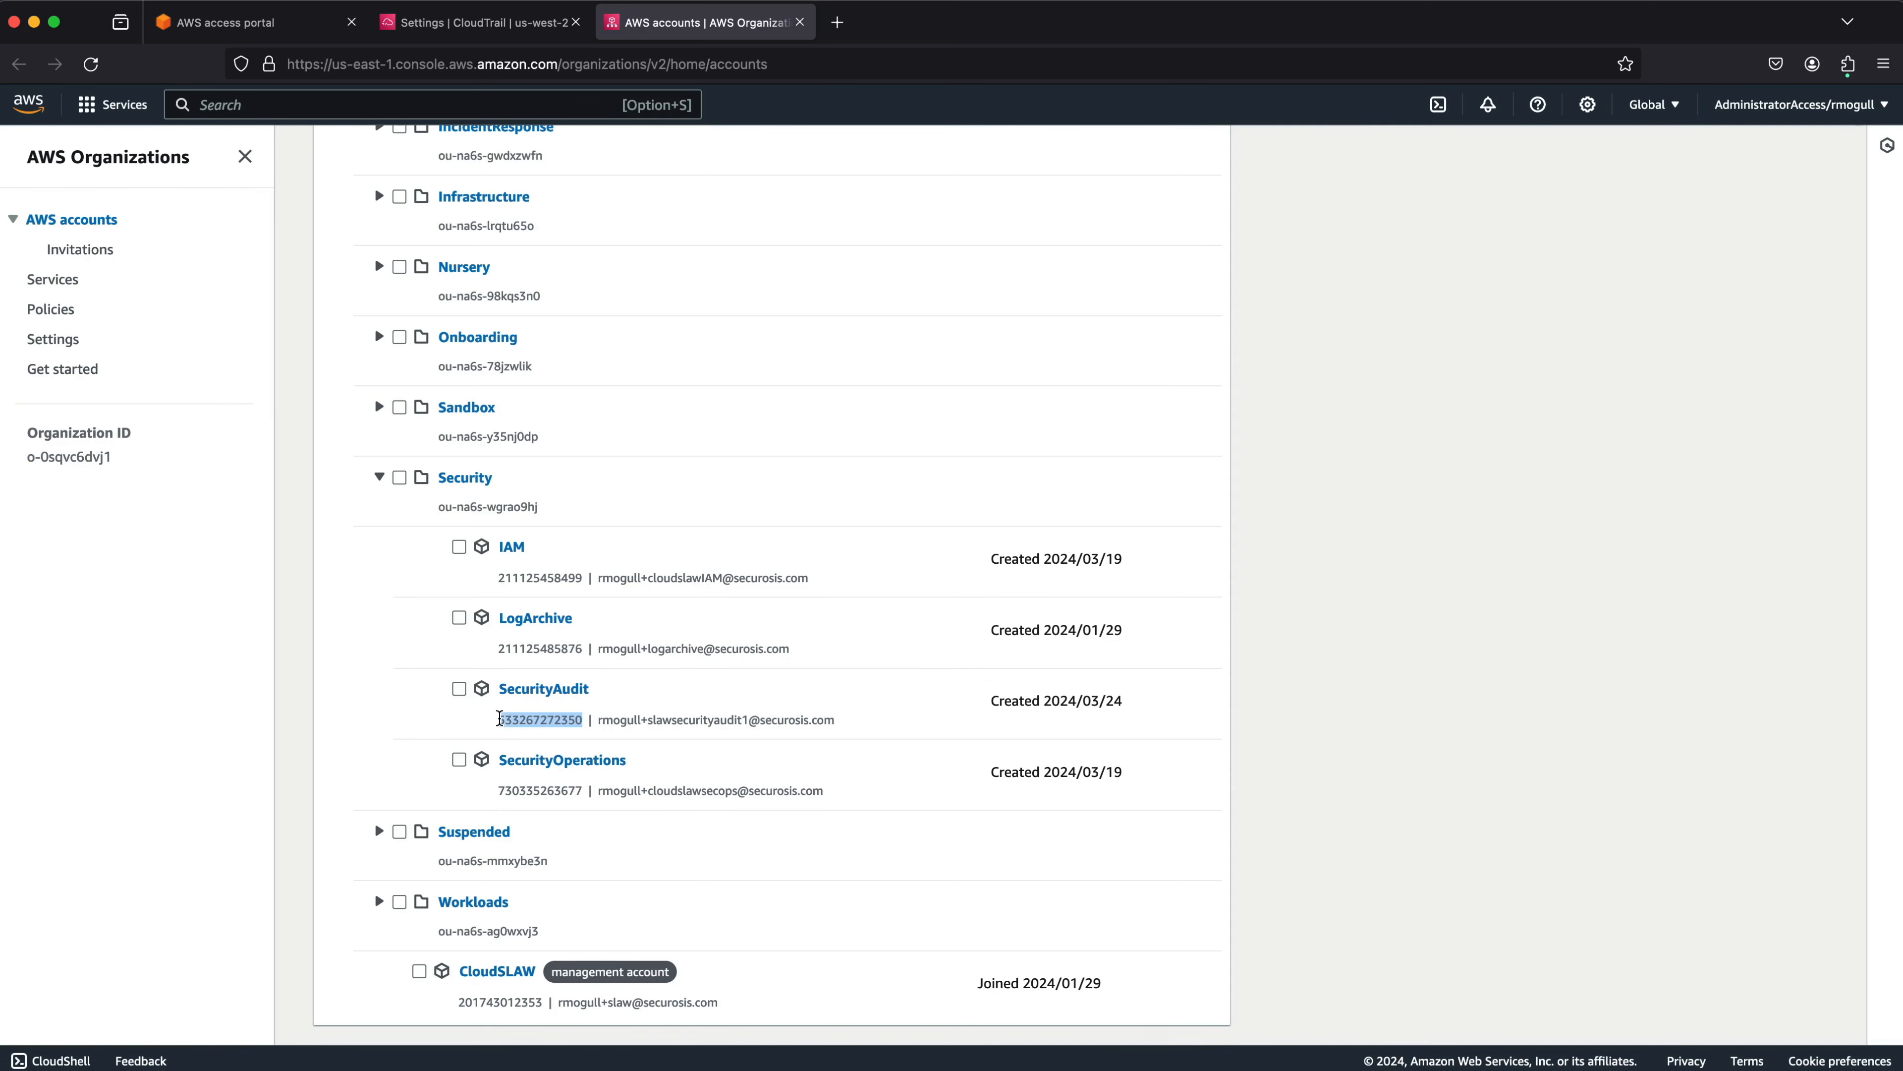